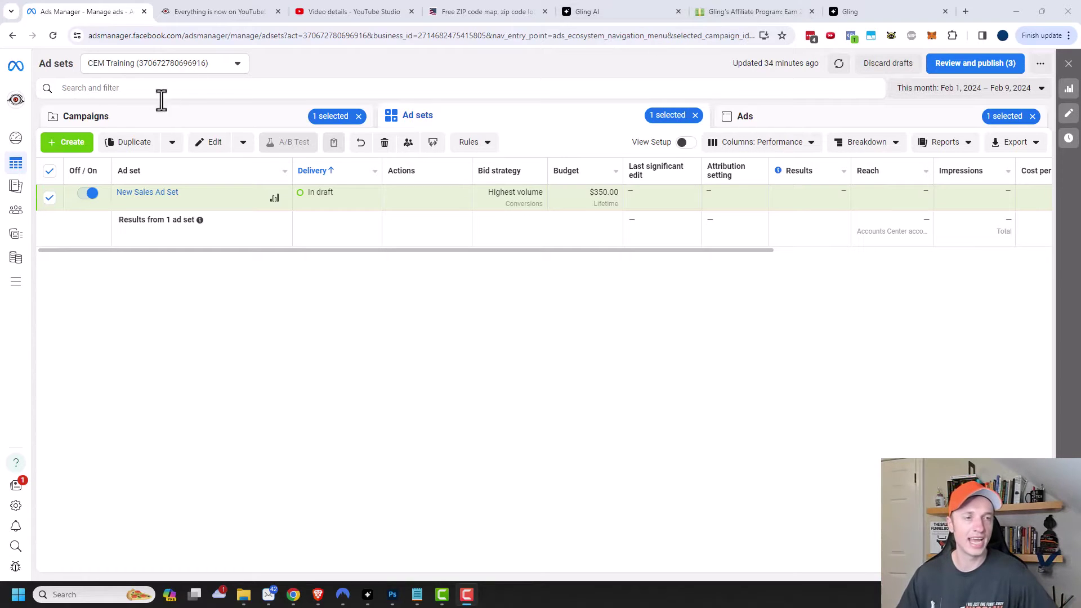
# Go to Creative Hub under Advertise in the All tools list for the CEM Training account
pyautogui.moveTo(17, 287)
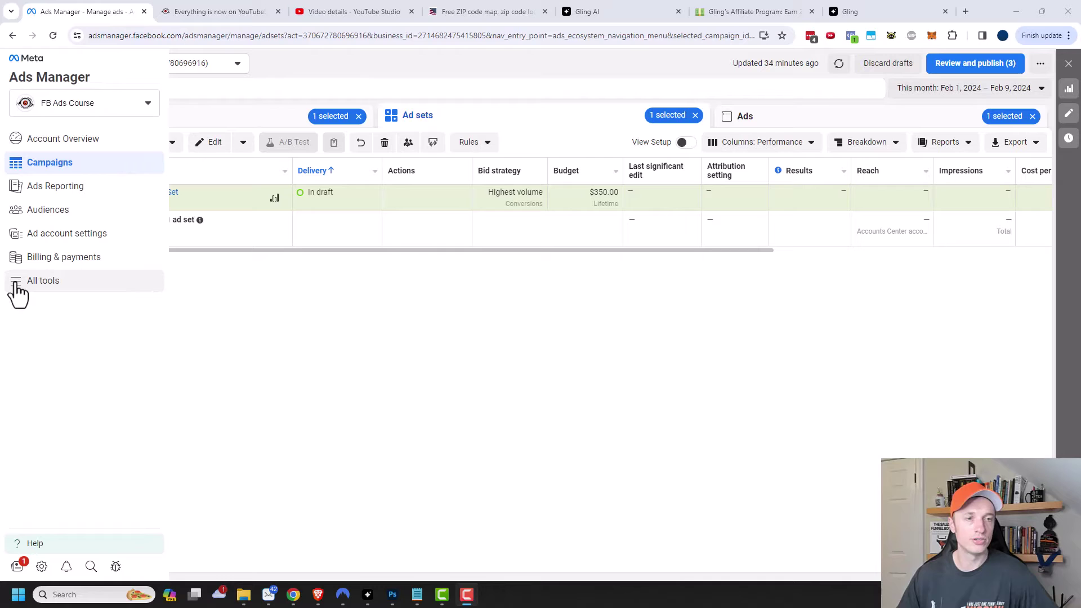
pyautogui.click(73, 281)
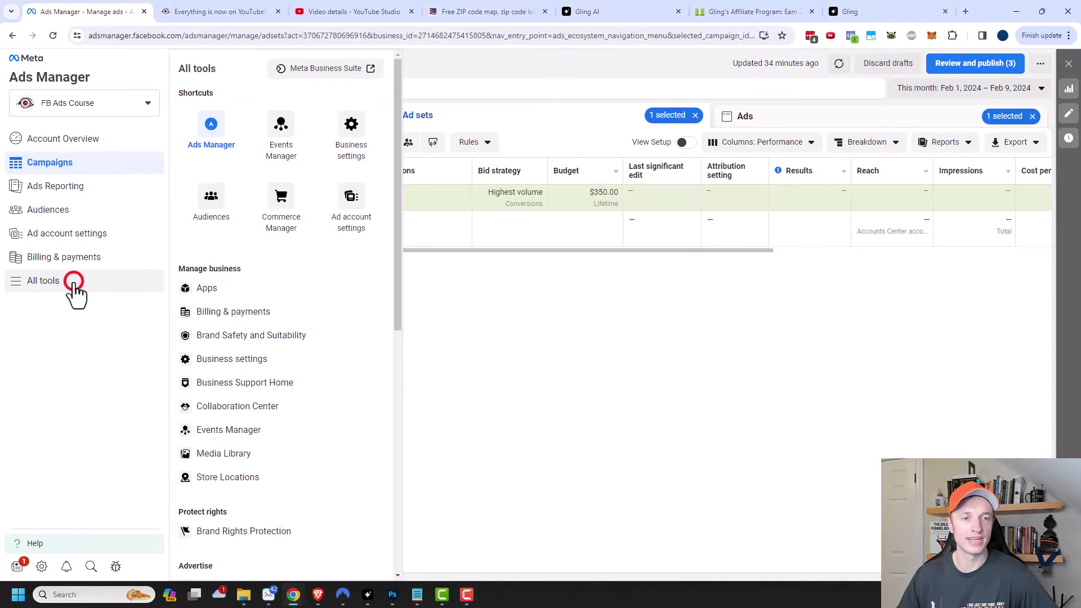
pyautogui.scroll(-3, 224, 315)
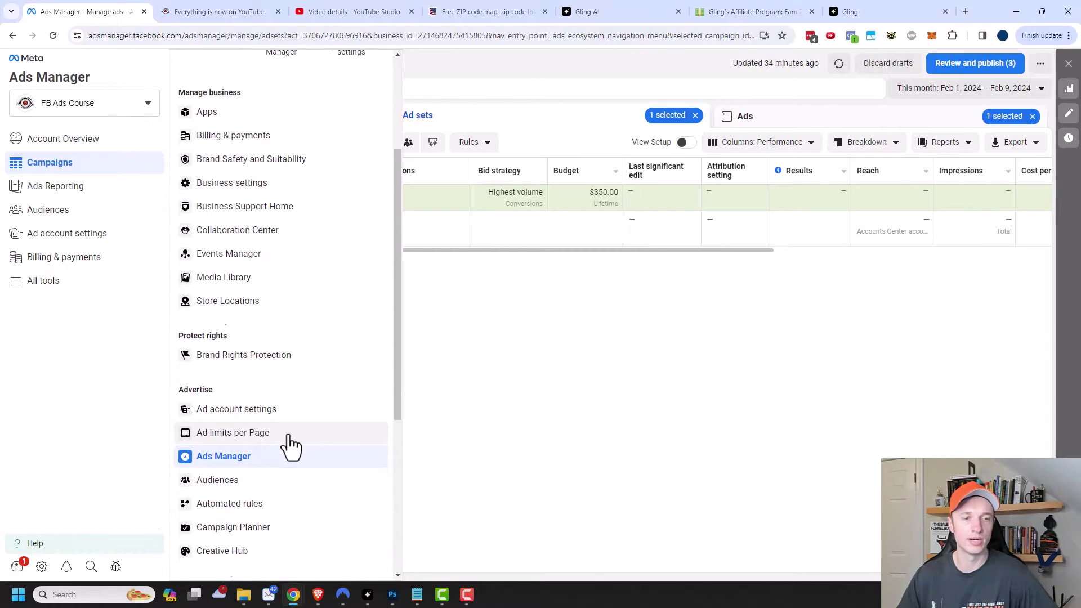
pyautogui.scroll(-2, 288, 444)
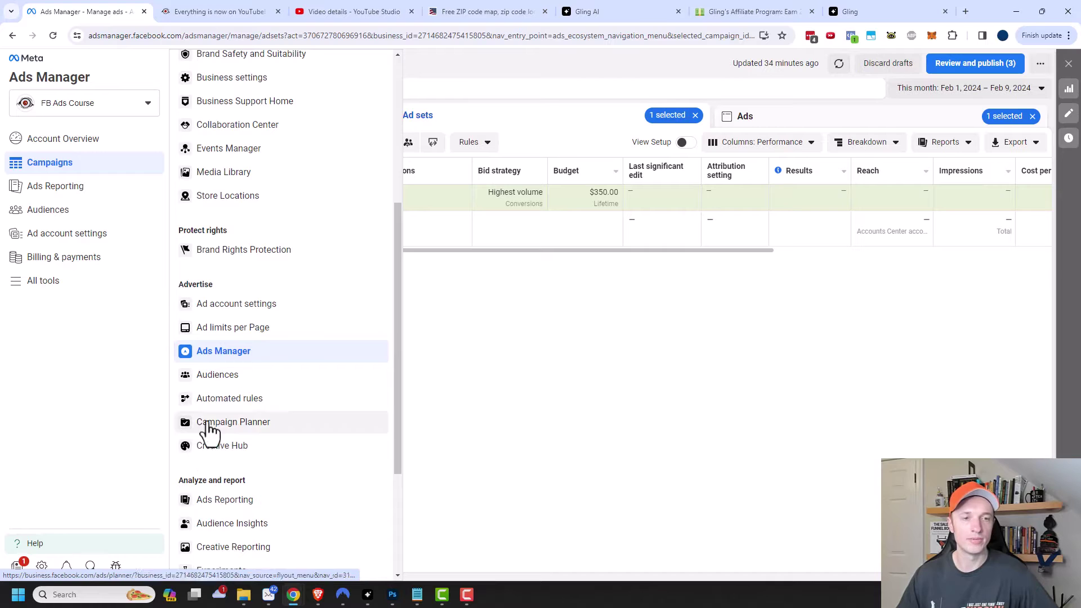
pyautogui.click(243, 456)
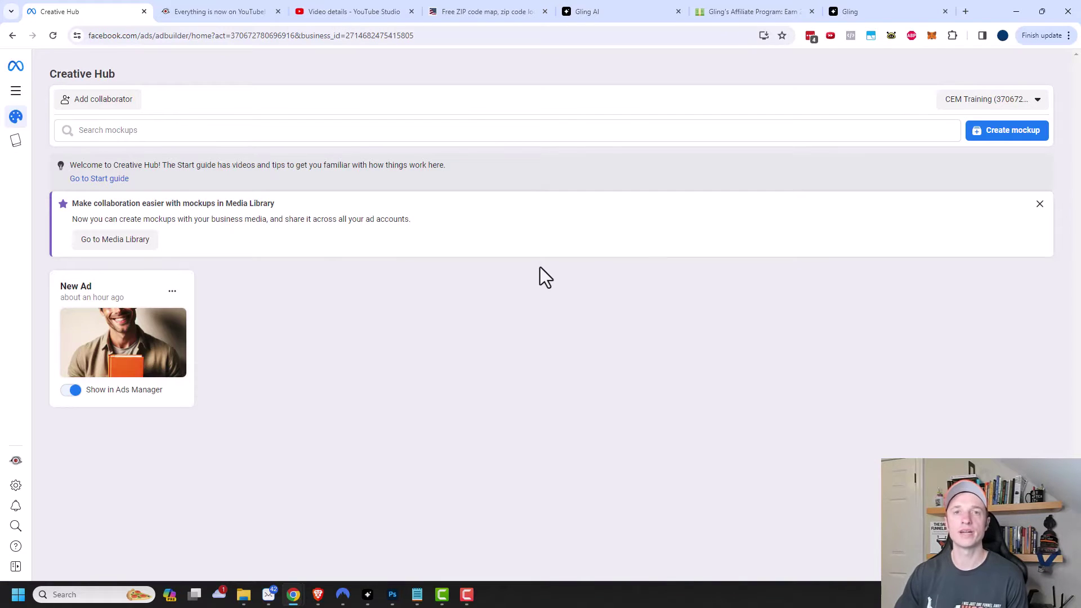
pyautogui.click(113, 101)
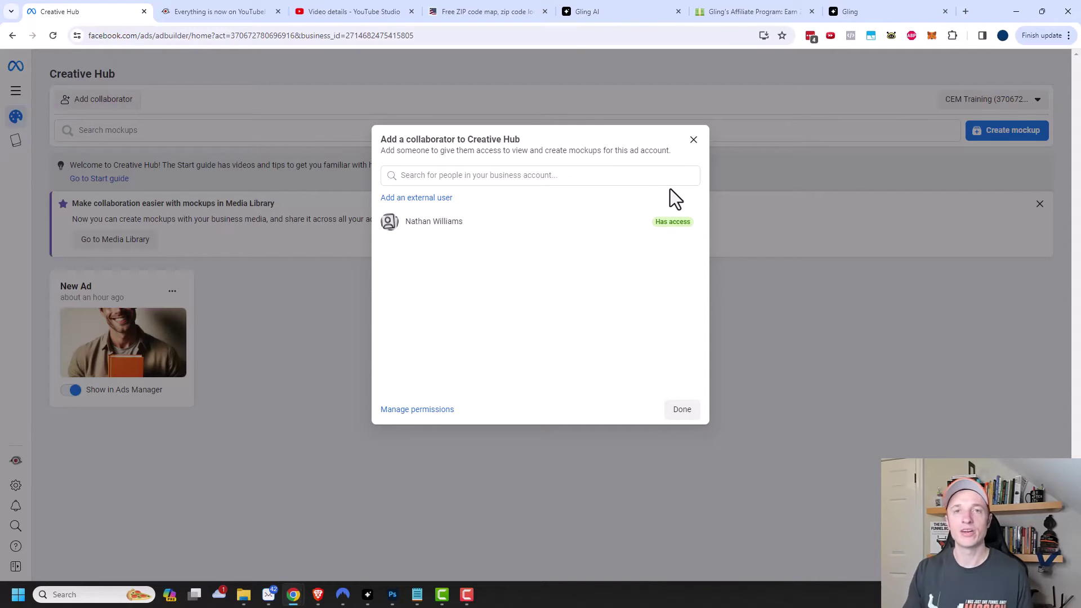
pyautogui.click(692, 141)
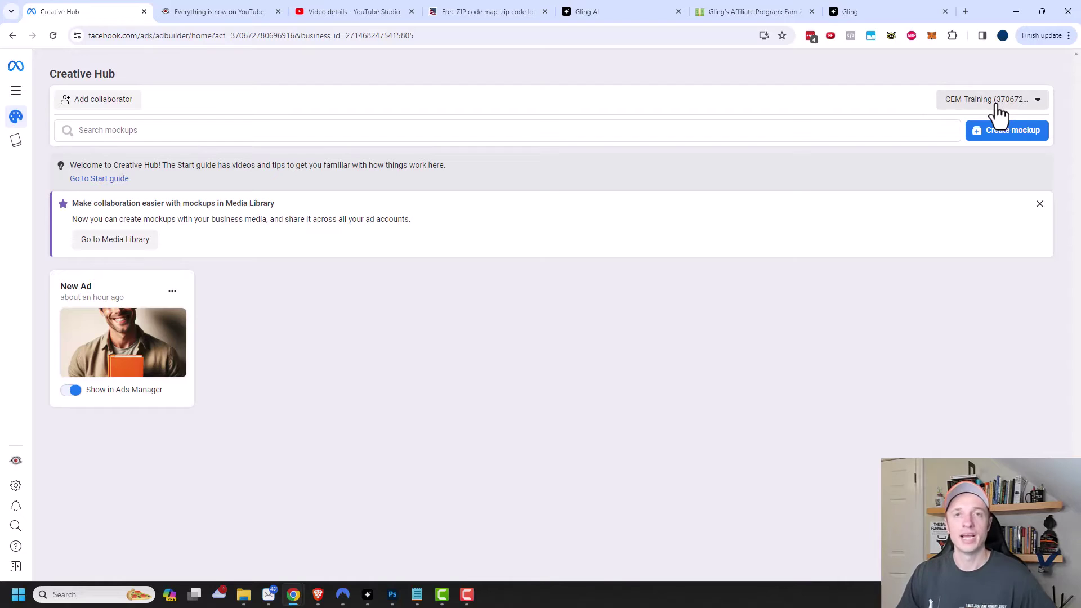
pyautogui.moveTo(177, 338)
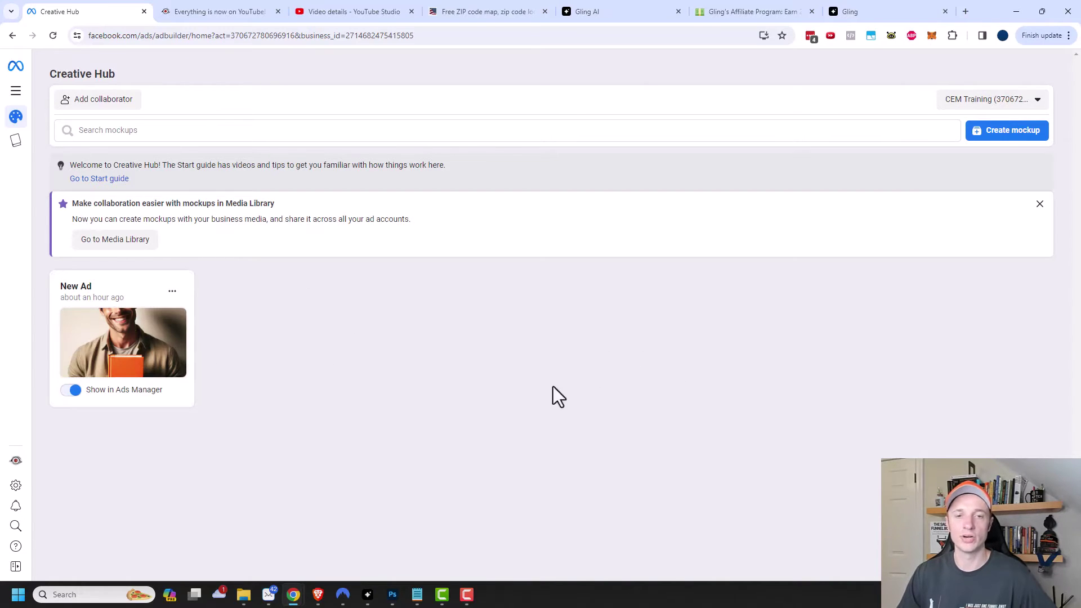
# Create a new mockup and rename it from New Ad to Demo
pyautogui.click(996, 138)
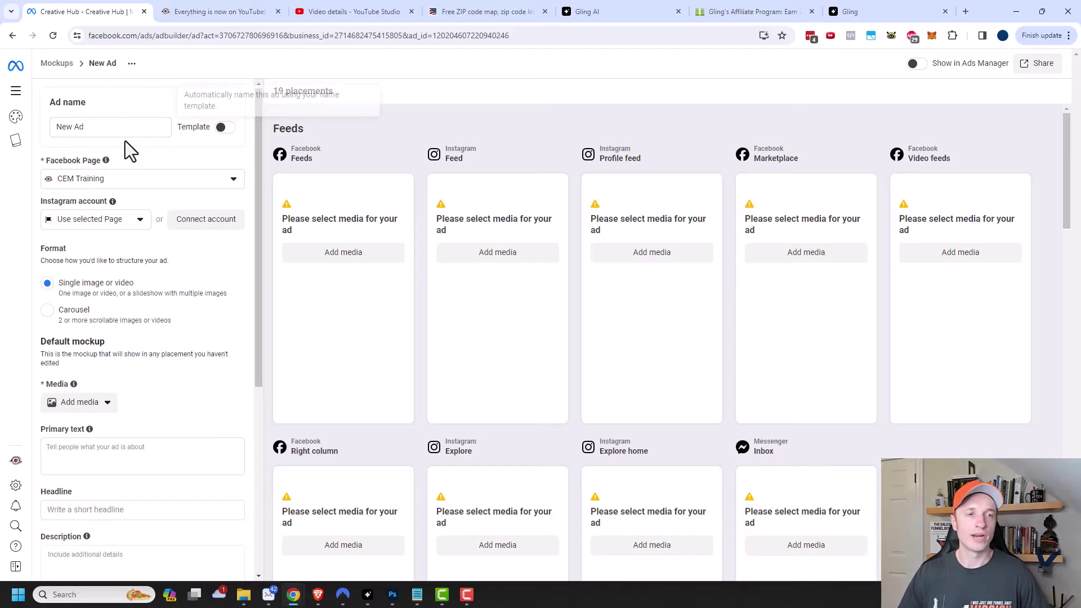
pyautogui.click(107, 126)
pyautogui.tripleClick(107, 127)
pyautogui.press('BackSpace')
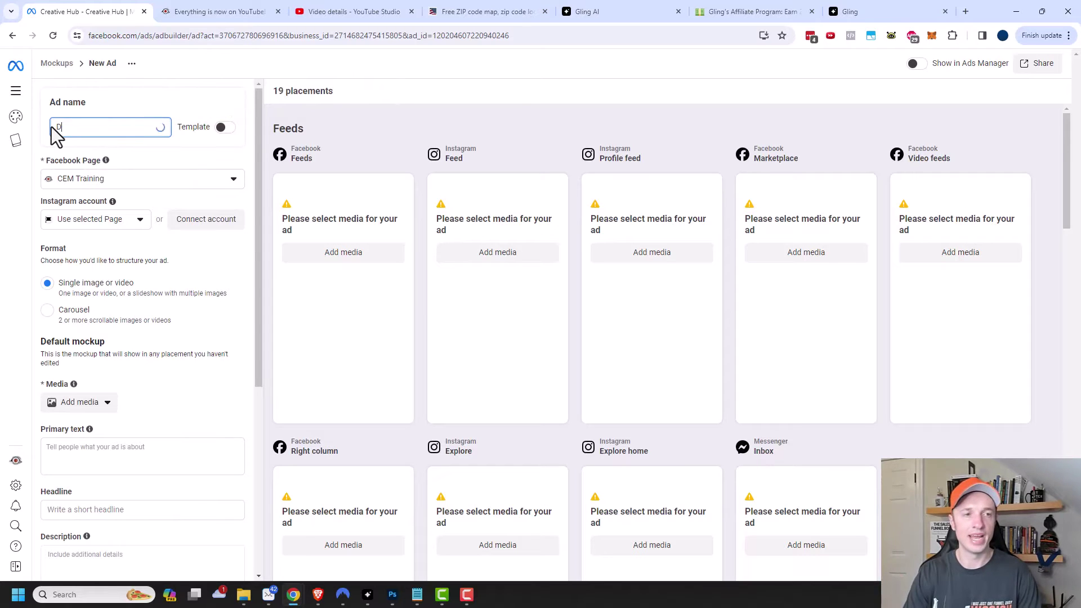
pyautogui.write('Demo')
pyautogui.press('Return')
# Scroll through the Demo mockup's 19 placement previews
pyautogui.scroll(-3, 149, 313)
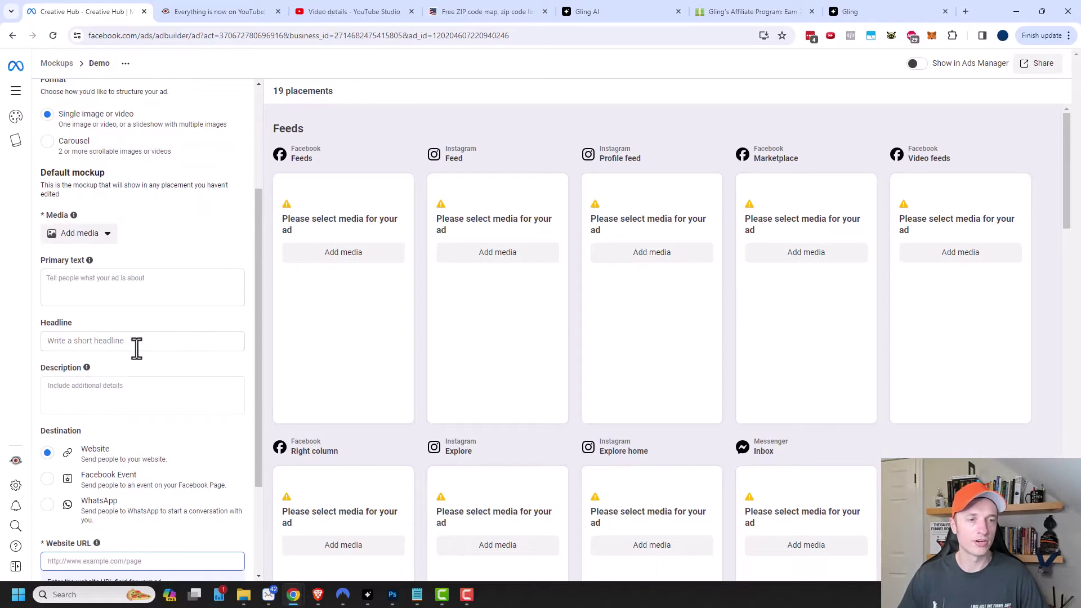
pyautogui.scroll(3, 125, 337)
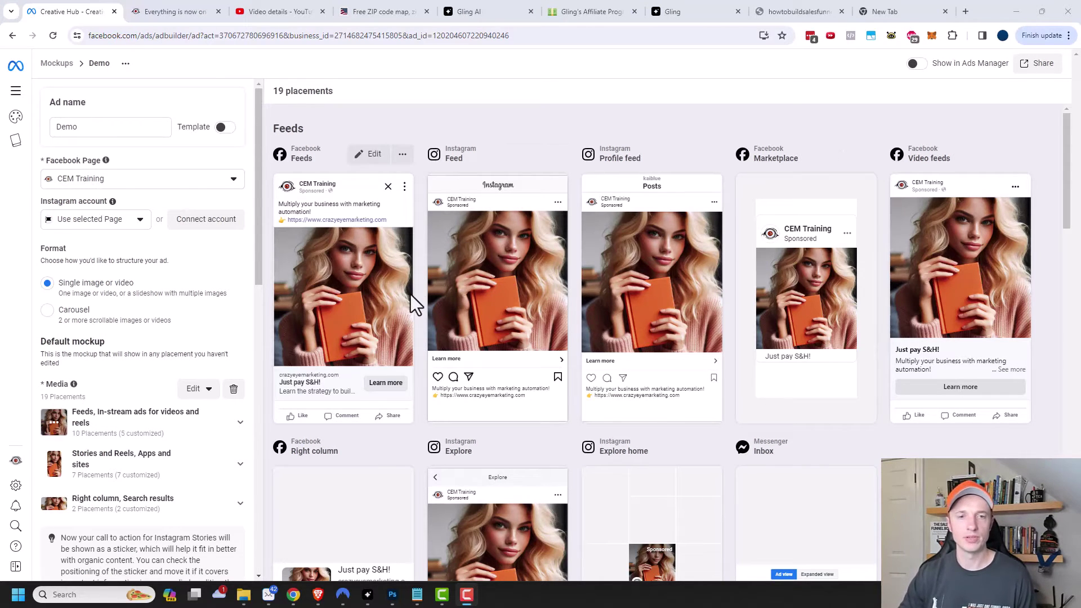
pyautogui.scroll(-1, 410, 295)
pyautogui.scroll(-3, 409, 300)
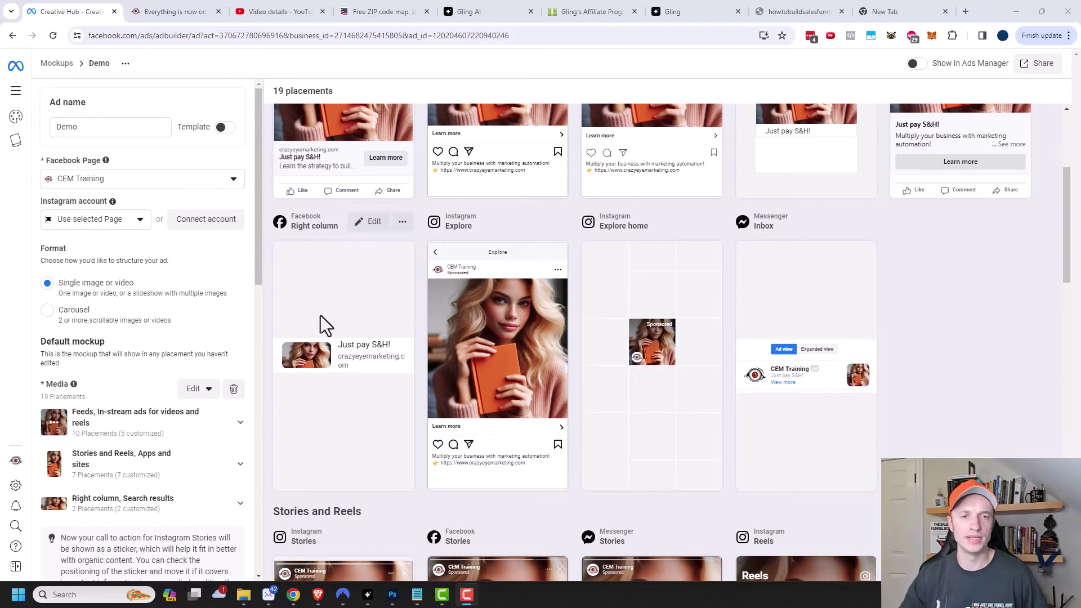
# Swap the Facebook Right column image for the untitled 1920×1080 image and save it
pyautogui.click(370, 224)
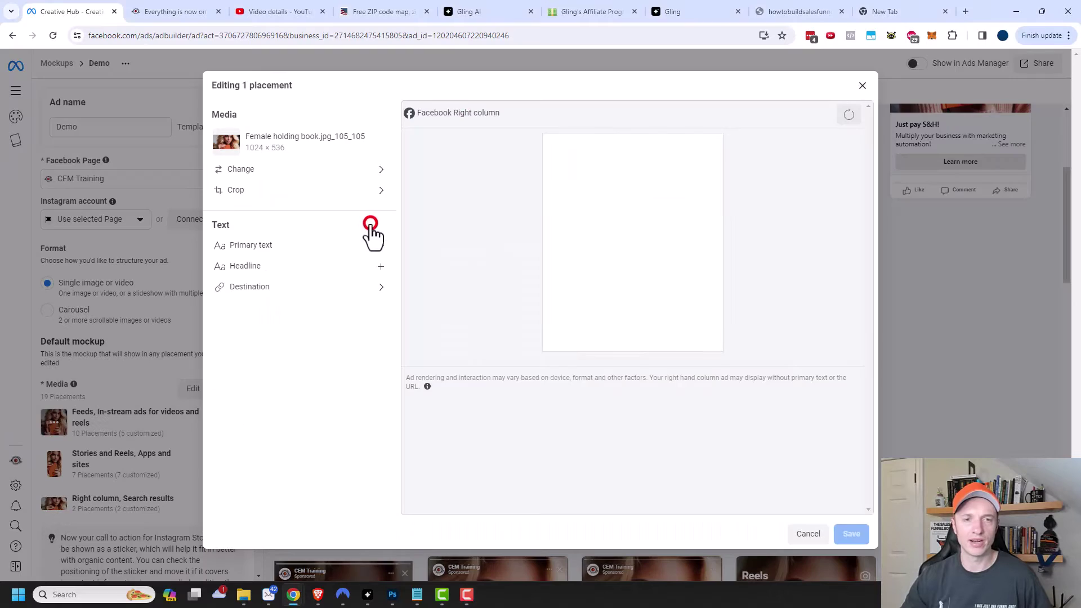
pyautogui.click(337, 171)
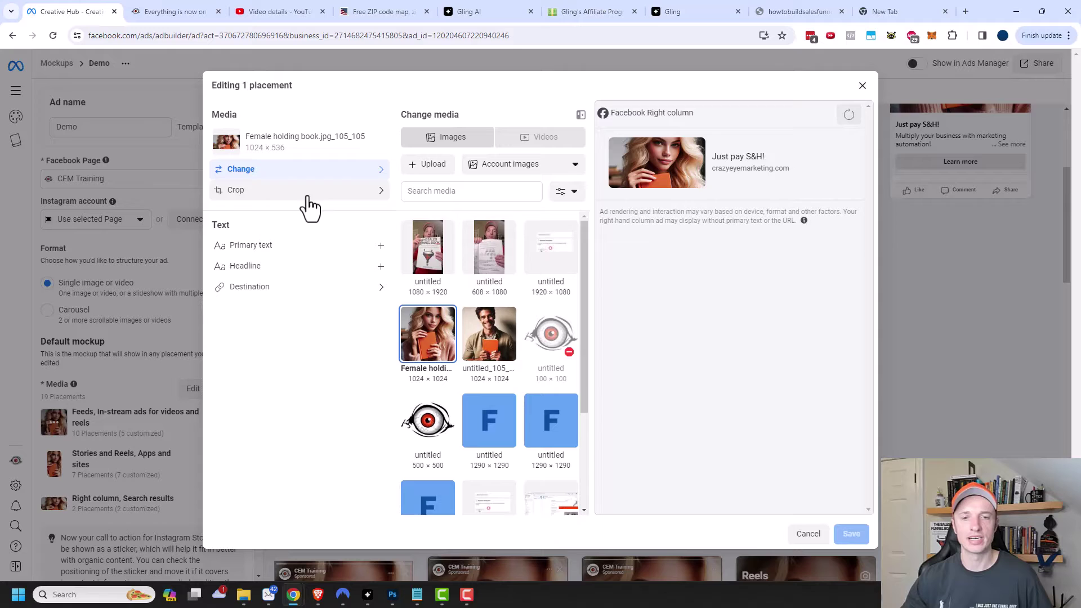
pyautogui.scroll(-2, 571, 430)
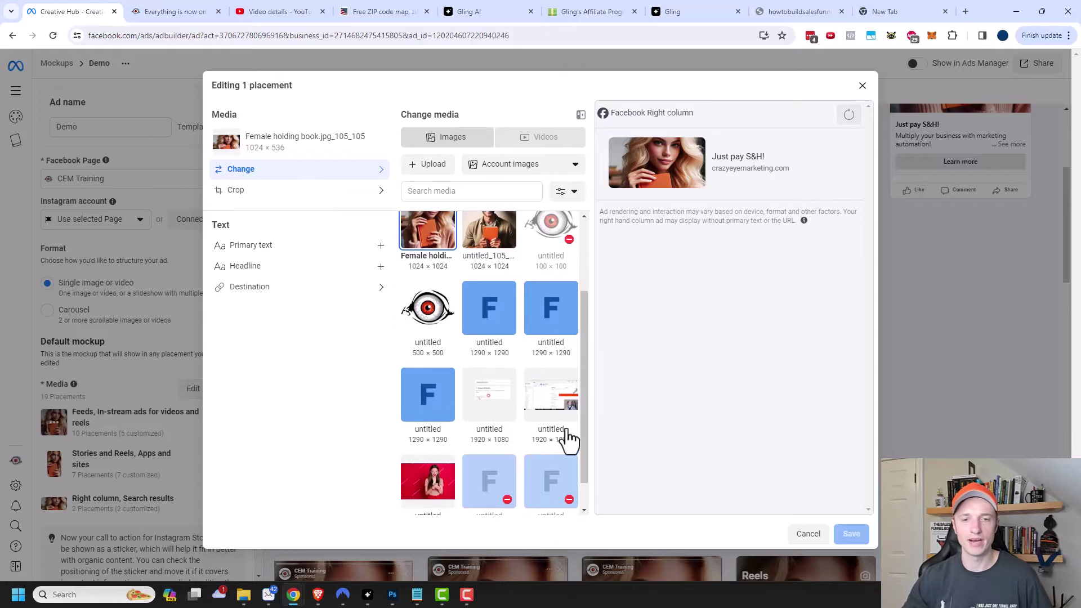
pyautogui.click(549, 404)
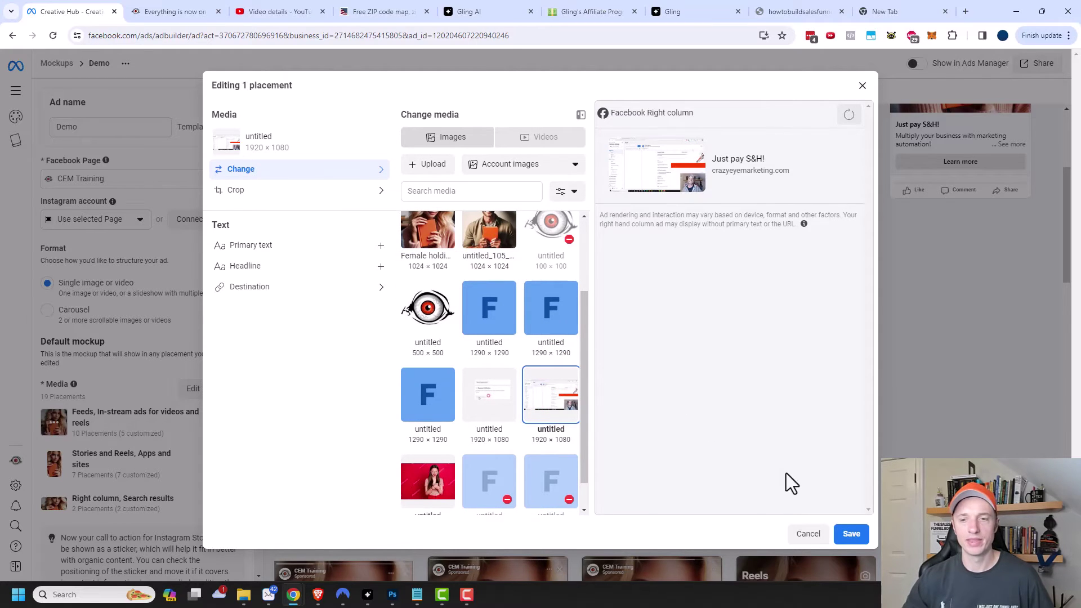
pyautogui.click(851, 533)
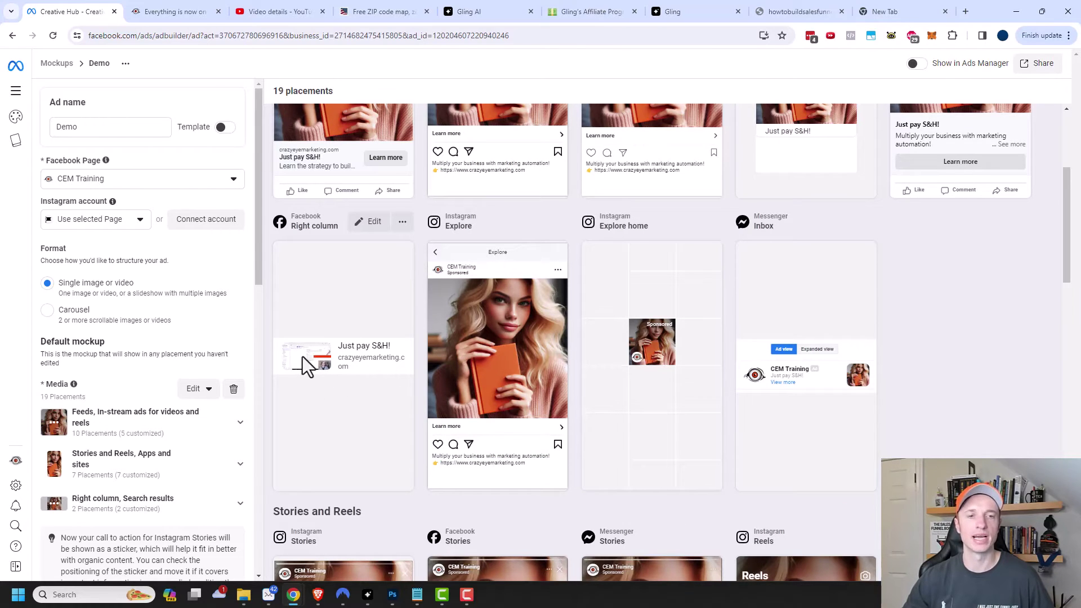
# Return to the Mockups list and bring up the actions menu on the Demo card
pyautogui.scroll(4, 309, 360)
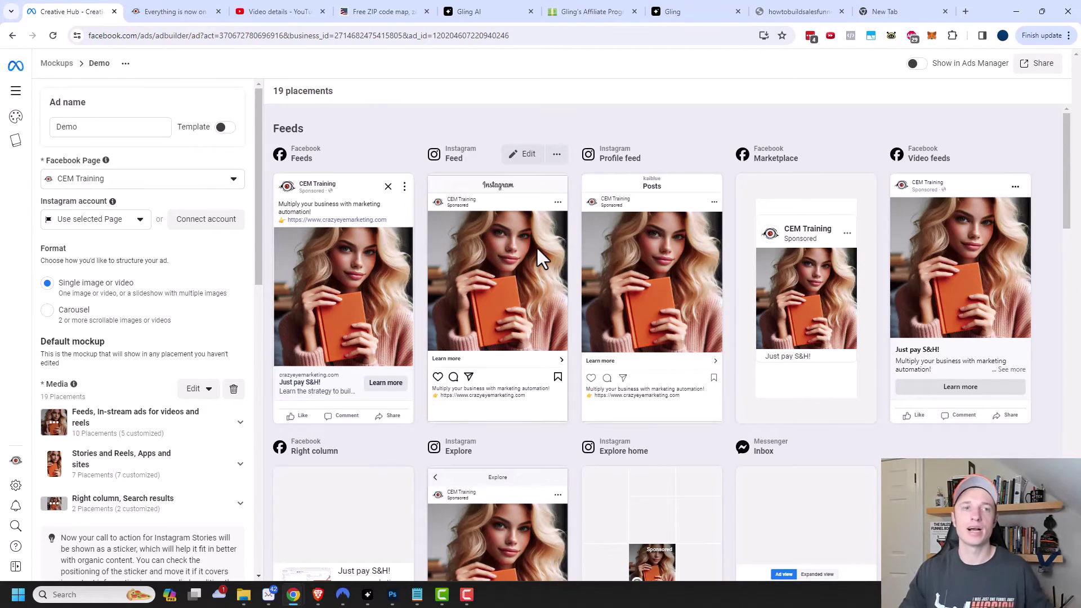
pyautogui.click(59, 64)
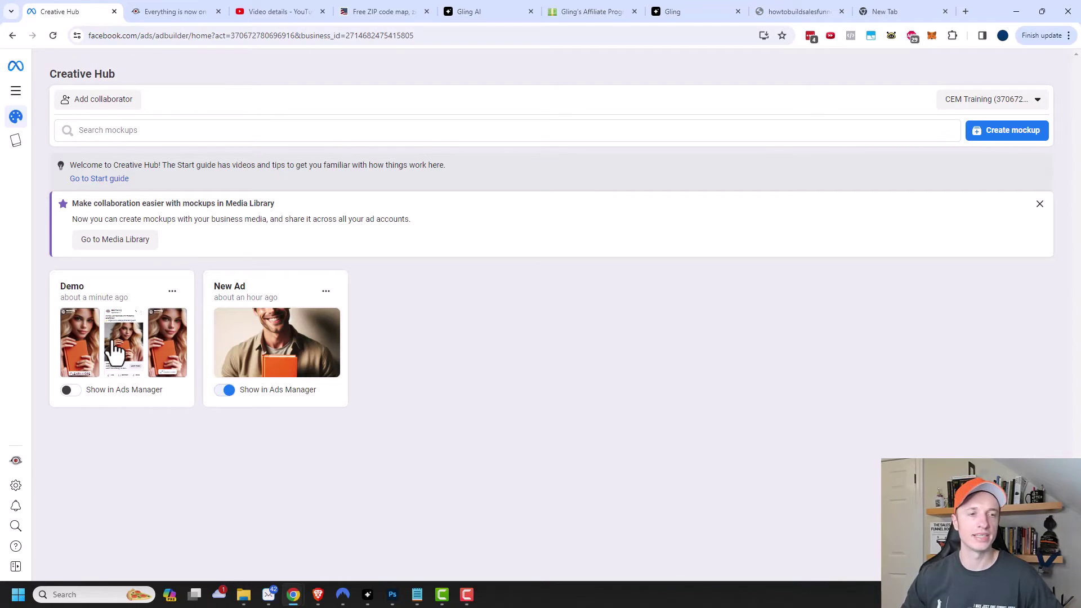
pyautogui.click(175, 292)
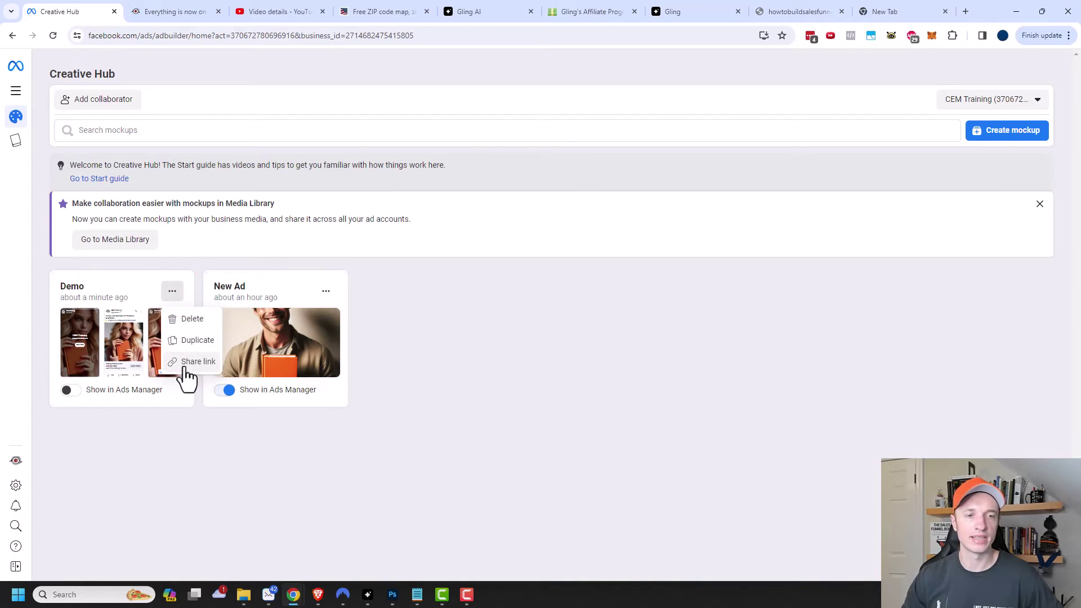
# Turn on a 30-day share link for Demo with Ads Manager importing allowed, and copy it
pyautogui.click(192, 362)
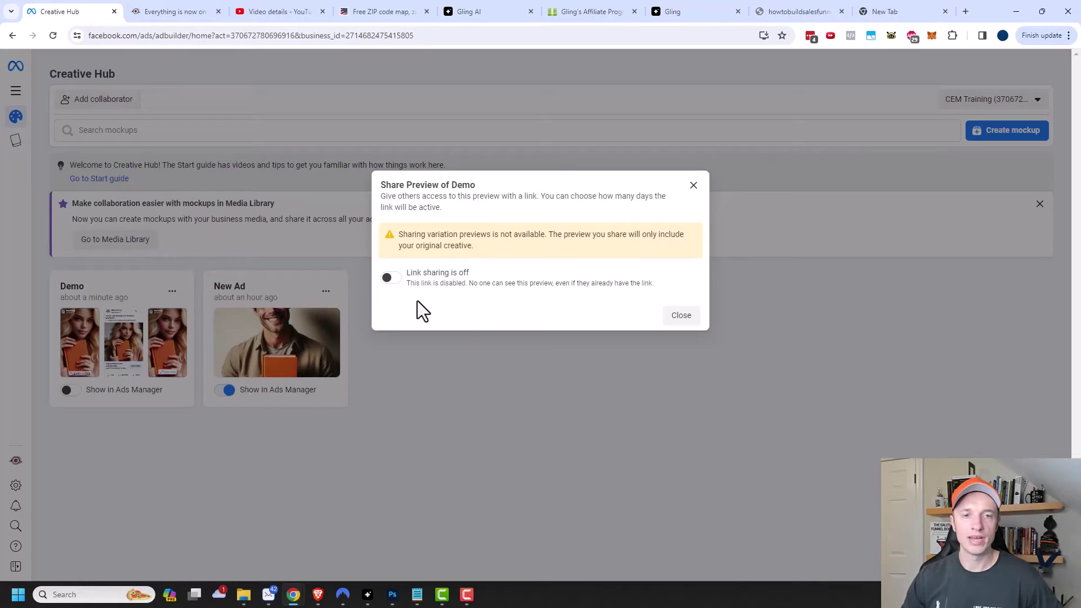
pyautogui.click(390, 279)
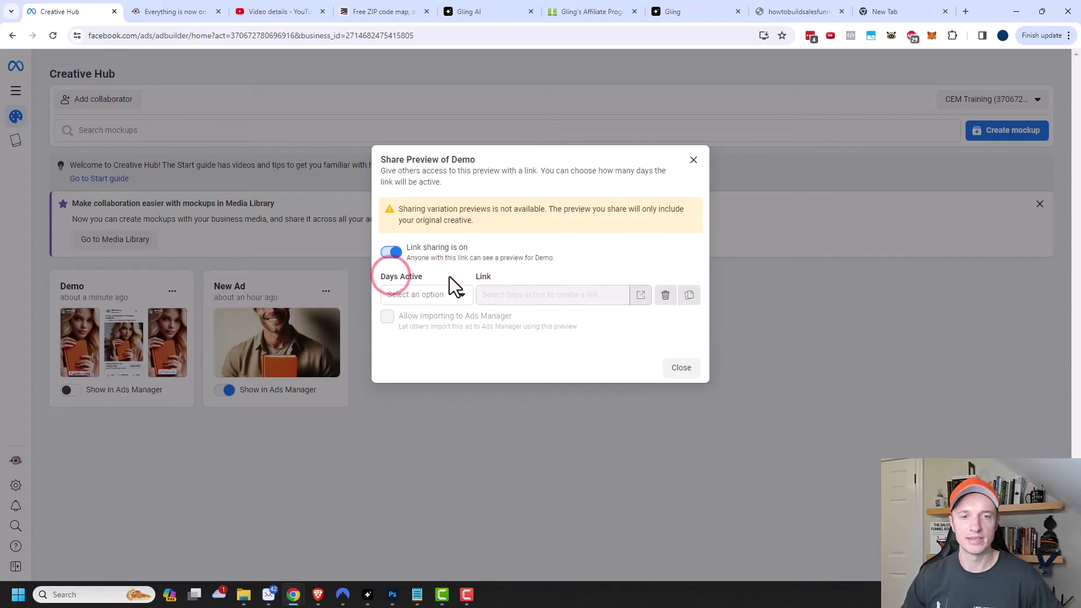
pyautogui.click(429, 301)
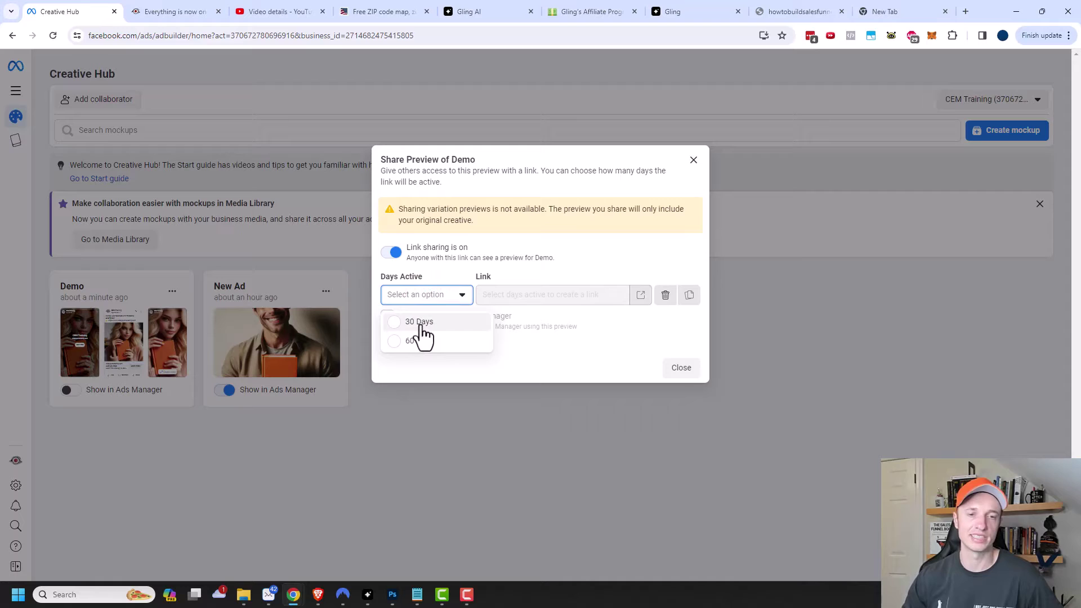
pyautogui.click(425, 325)
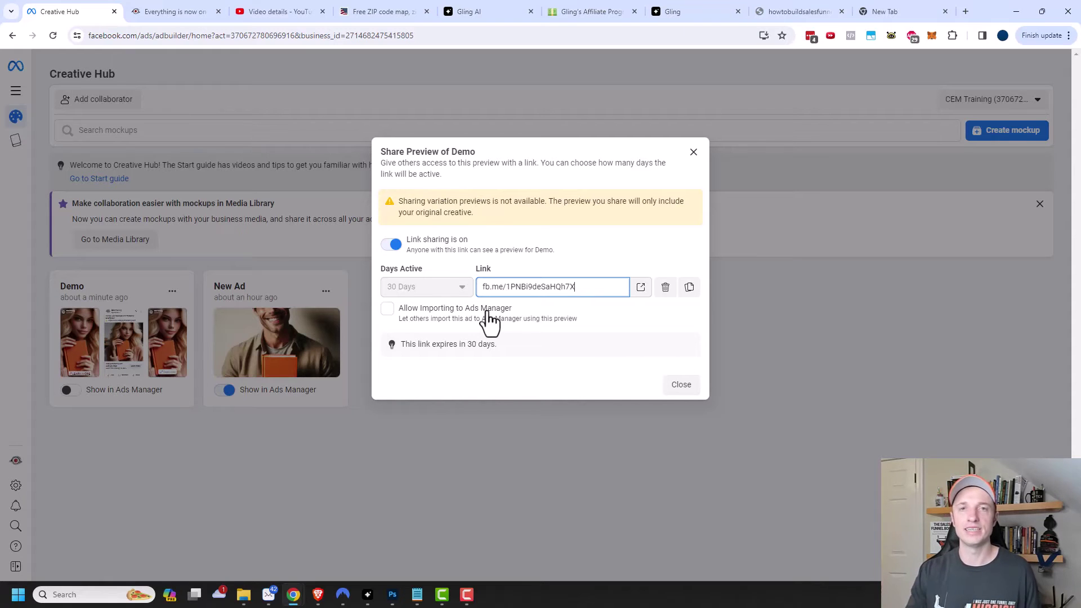
pyautogui.click(387, 310)
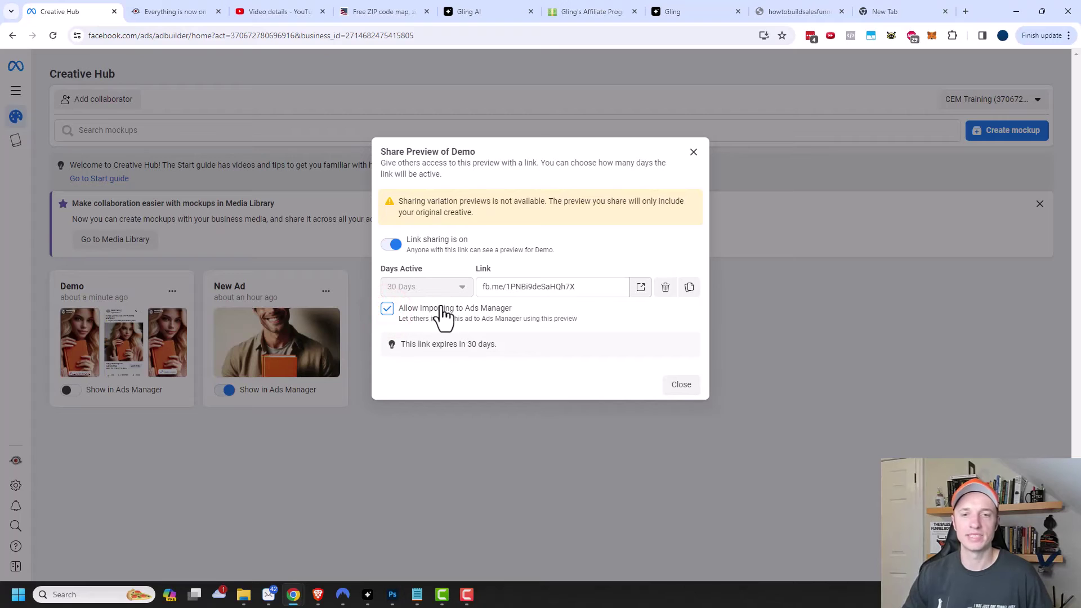
pyautogui.click(688, 288)
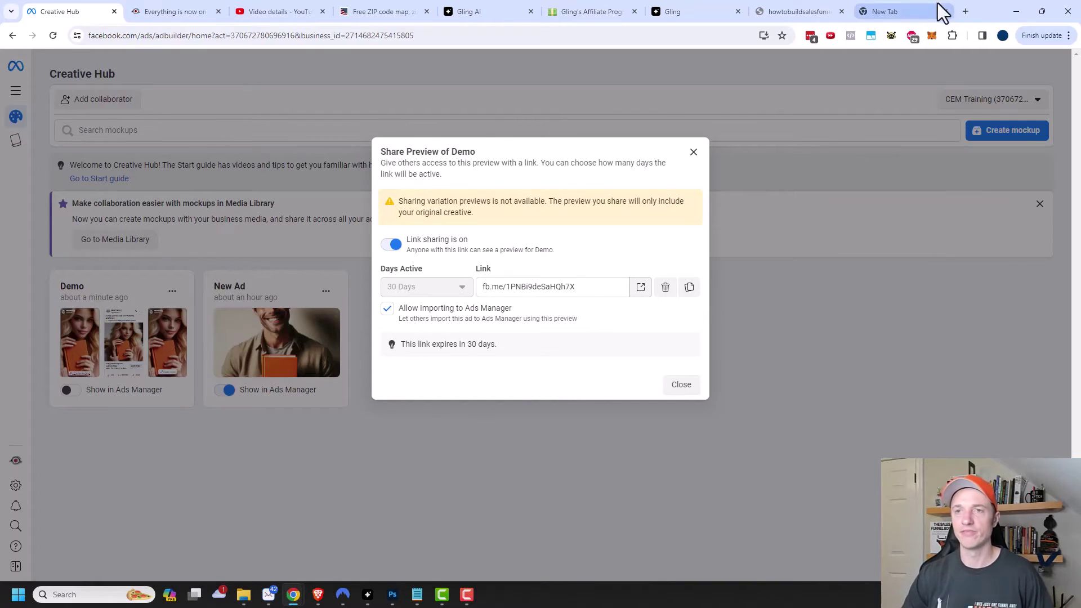
pyautogui.click(901, 11)
pyautogui.click(706, 35)
pyautogui.hotkey('ctrl', 'v')
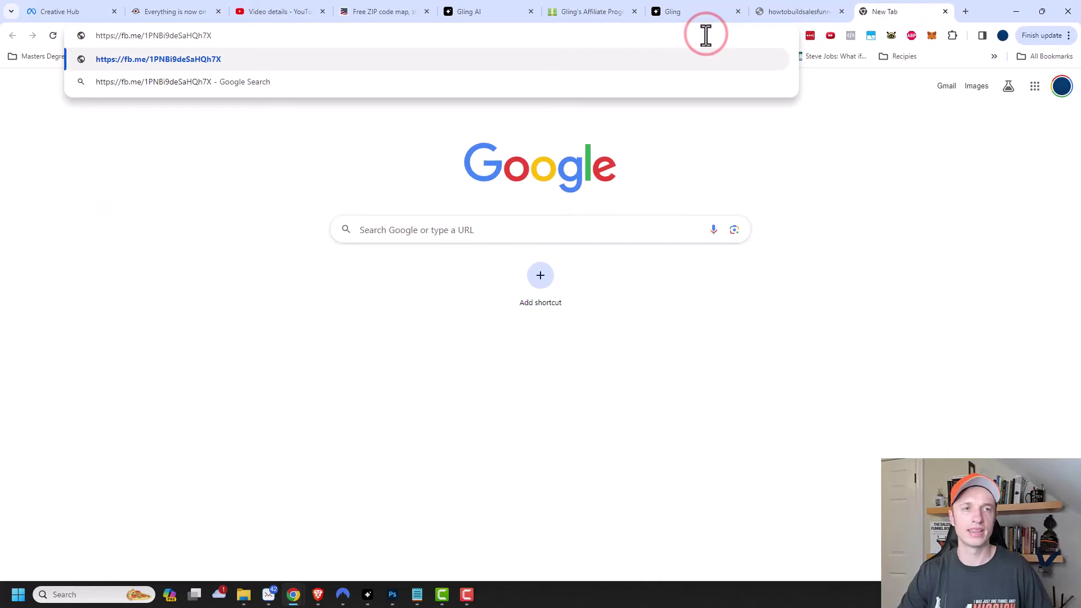
pyautogui.press('Return')
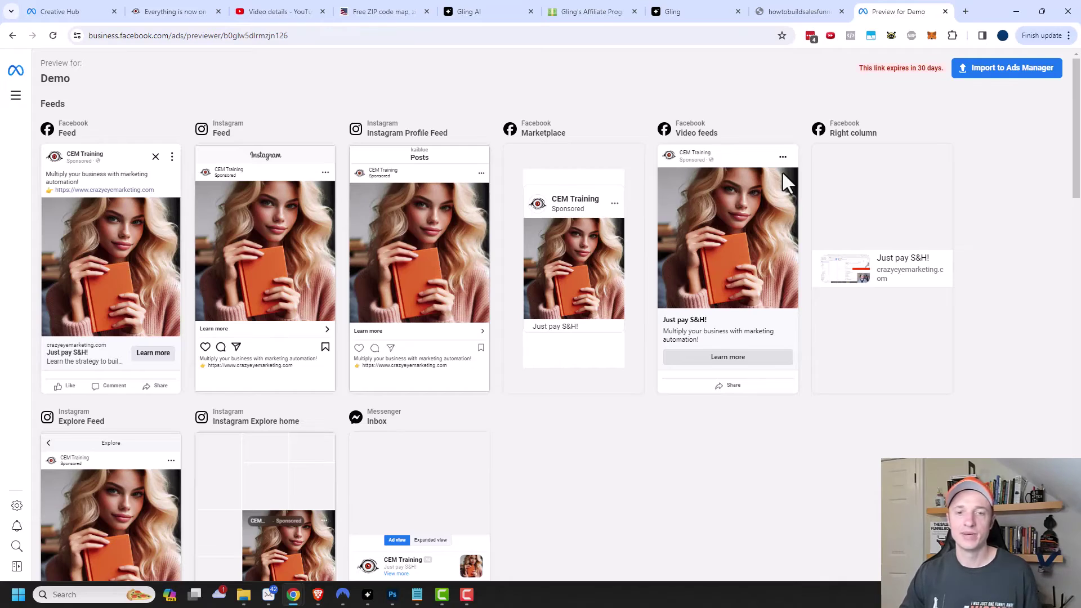
pyautogui.scroll(-9, 606, 293)
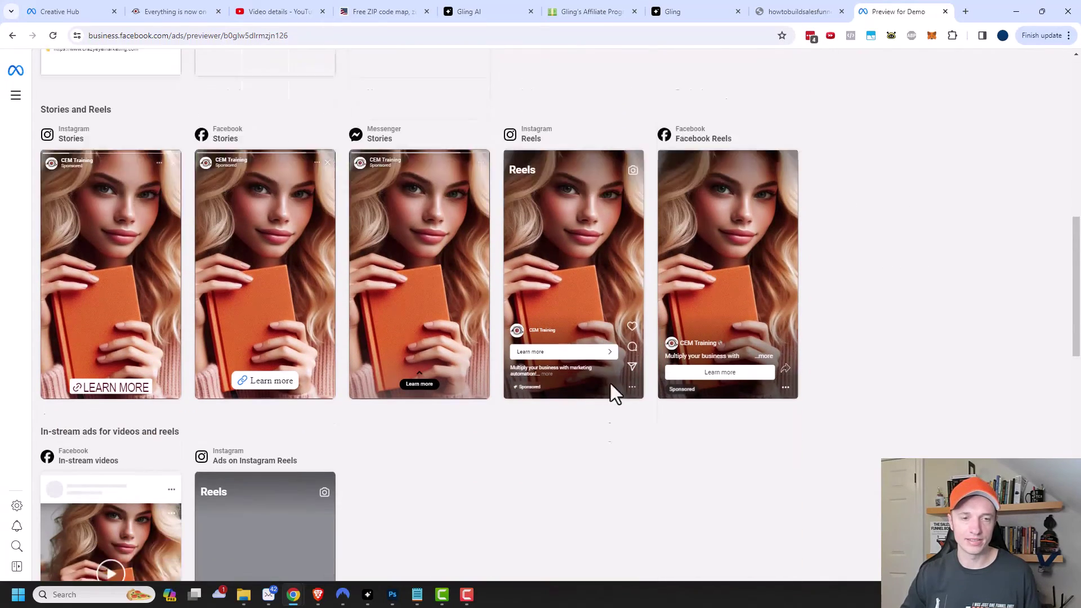
pyautogui.scroll(-5, 535, 309)
pyautogui.scroll(13, 811, 386)
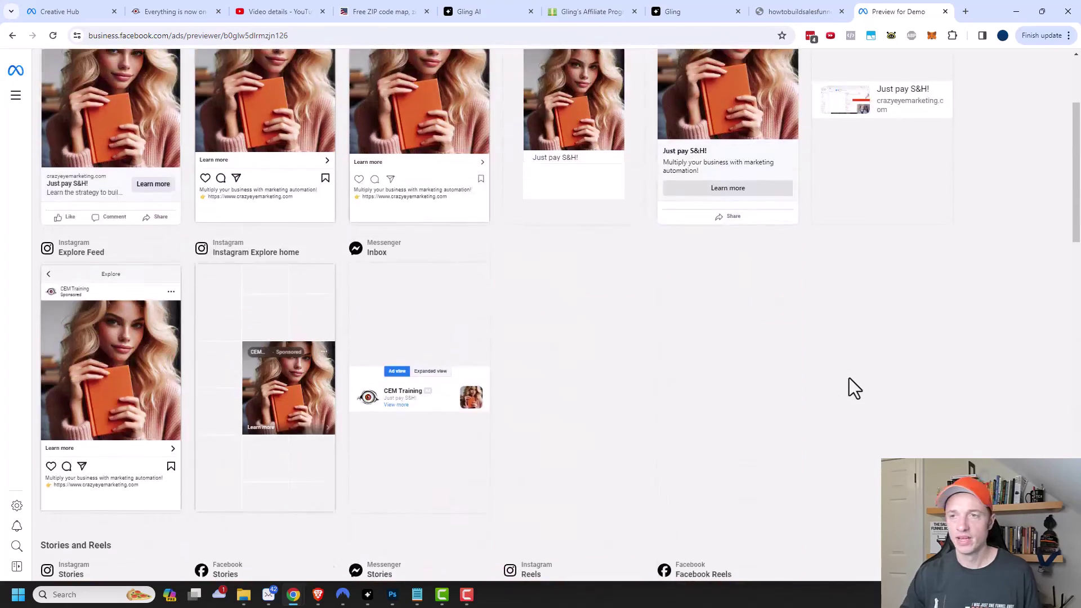
pyautogui.scroll(3, 849, 377)
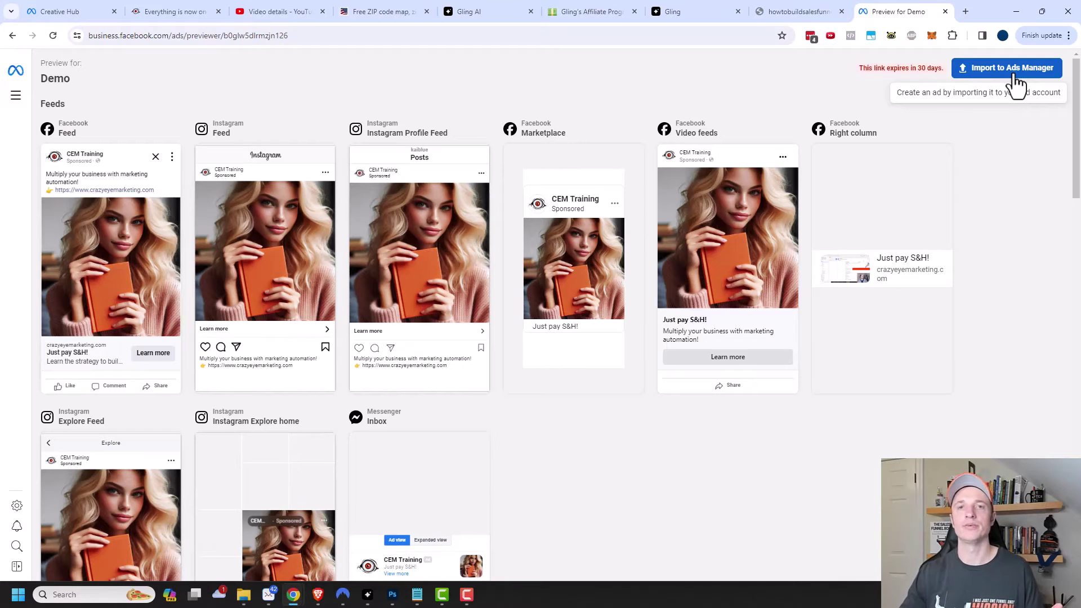
# Close Share Preview, turn Show in Ads Manager on for Demo and off for New Ad
pyautogui.click(68, 12)
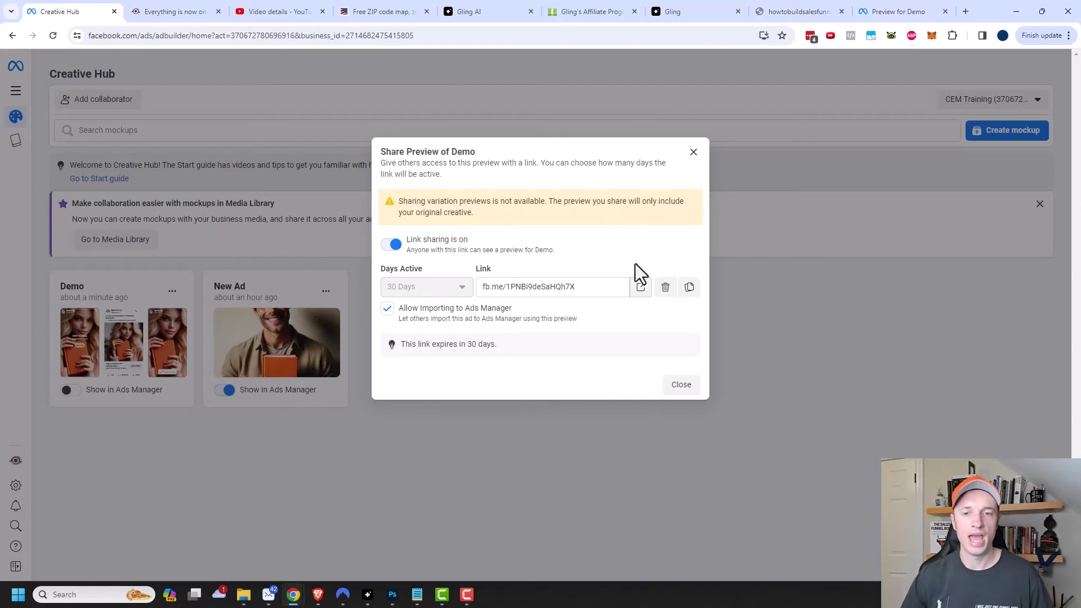
pyautogui.click(681, 385)
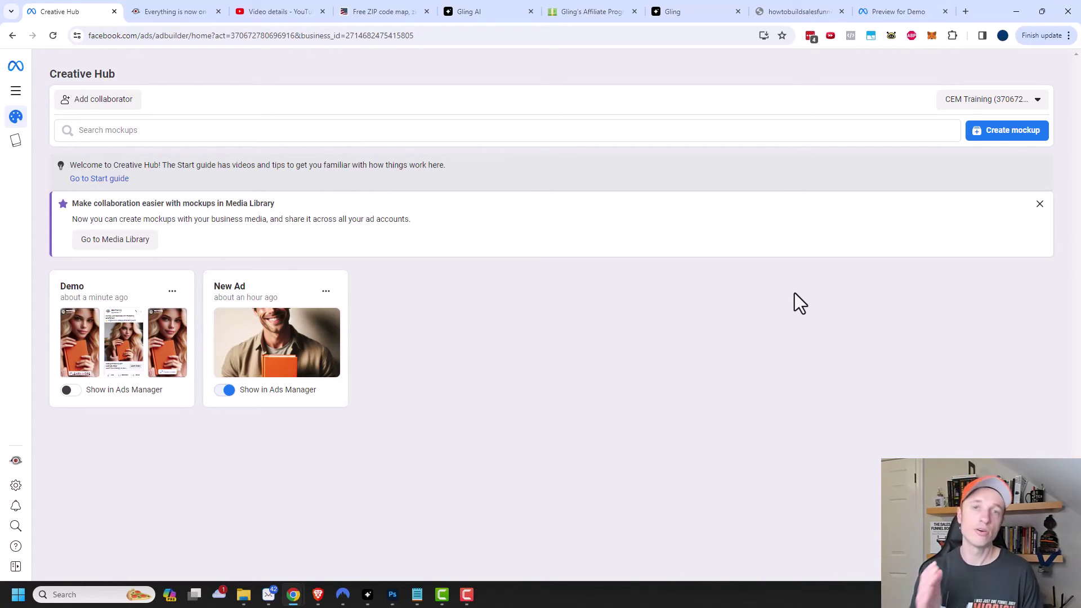
pyautogui.click(63, 393)
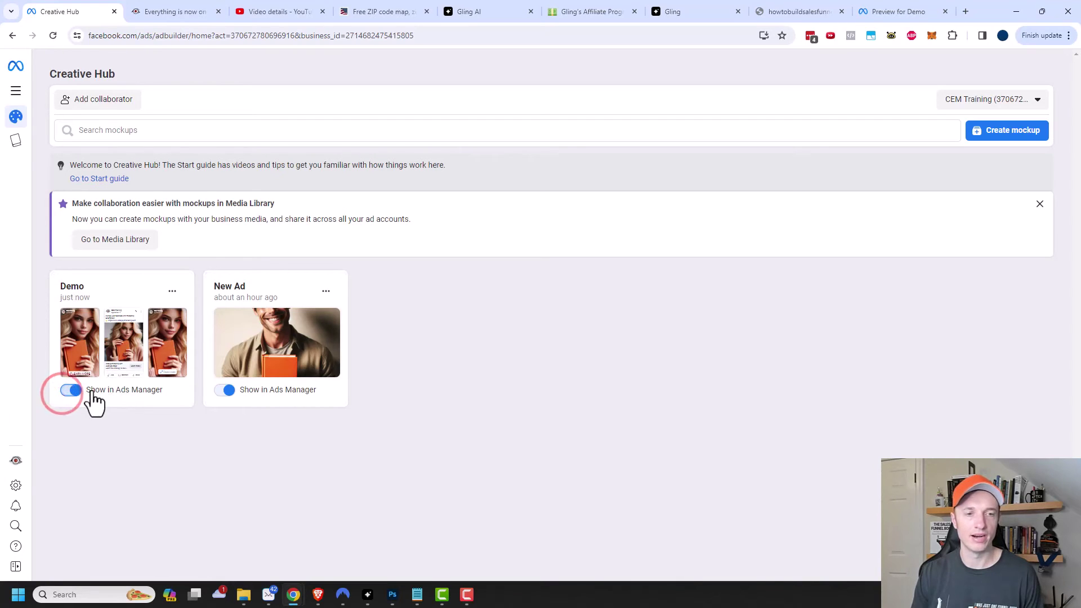
pyautogui.click(230, 391)
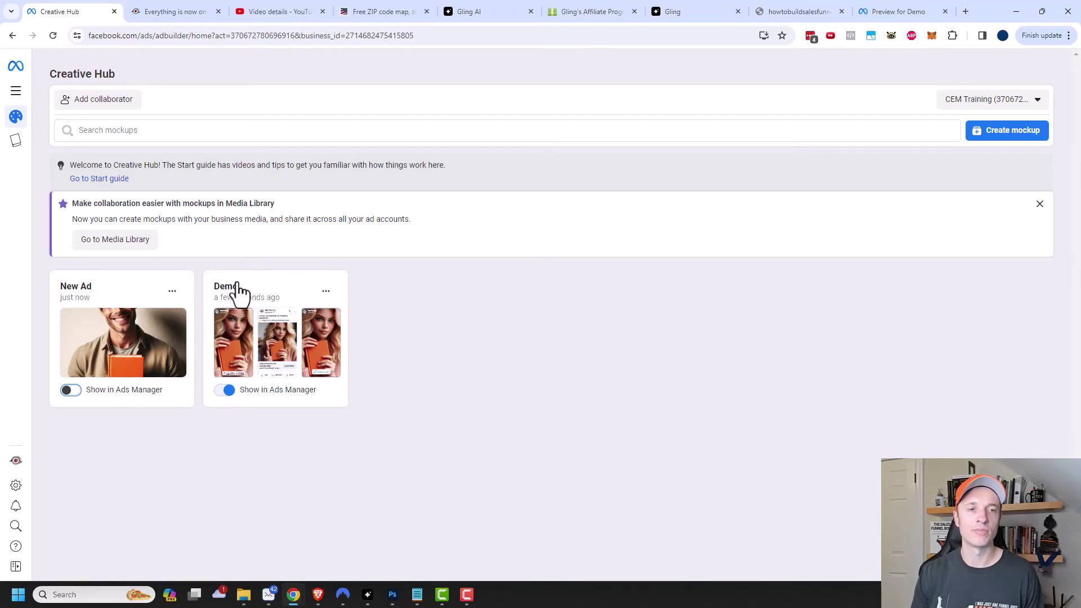
pyautogui.click(16, 93)
# Create a new manual Sales campaign in Ads Manager
pyautogui.click(82, 136)
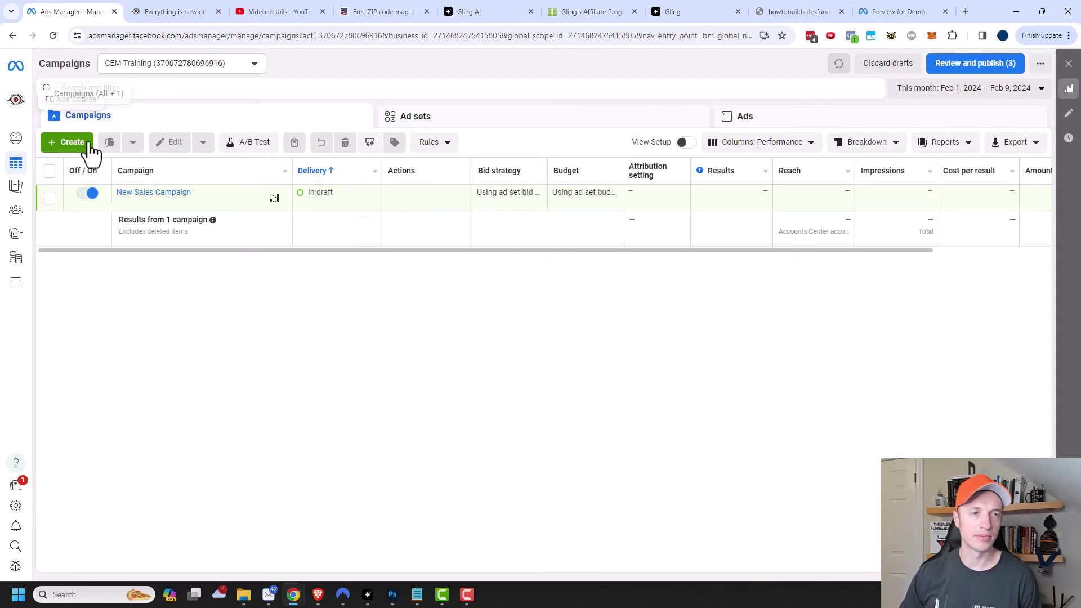
pyautogui.click(80, 144)
pyautogui.click(440, 371)
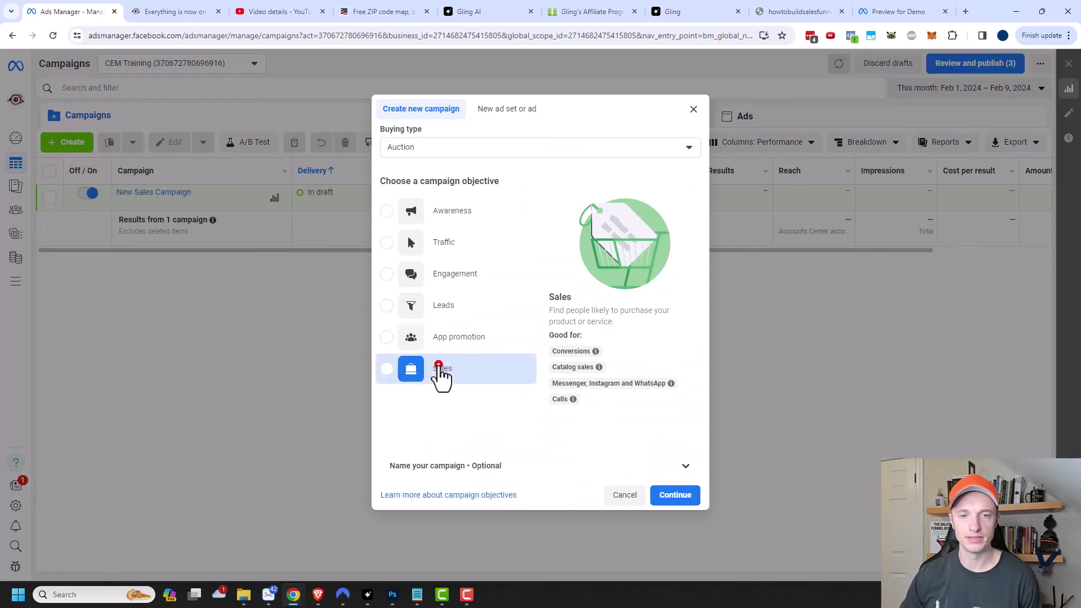
pyautogui.click(675, 487)
pyautogui.click(500, 360)
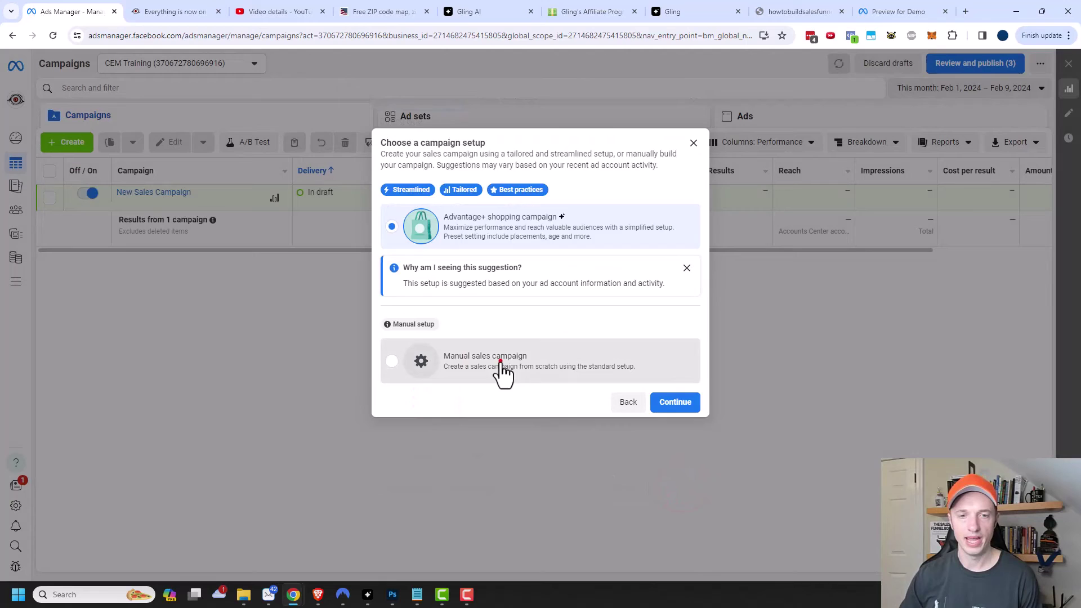
pyautogui.click(675, 402)
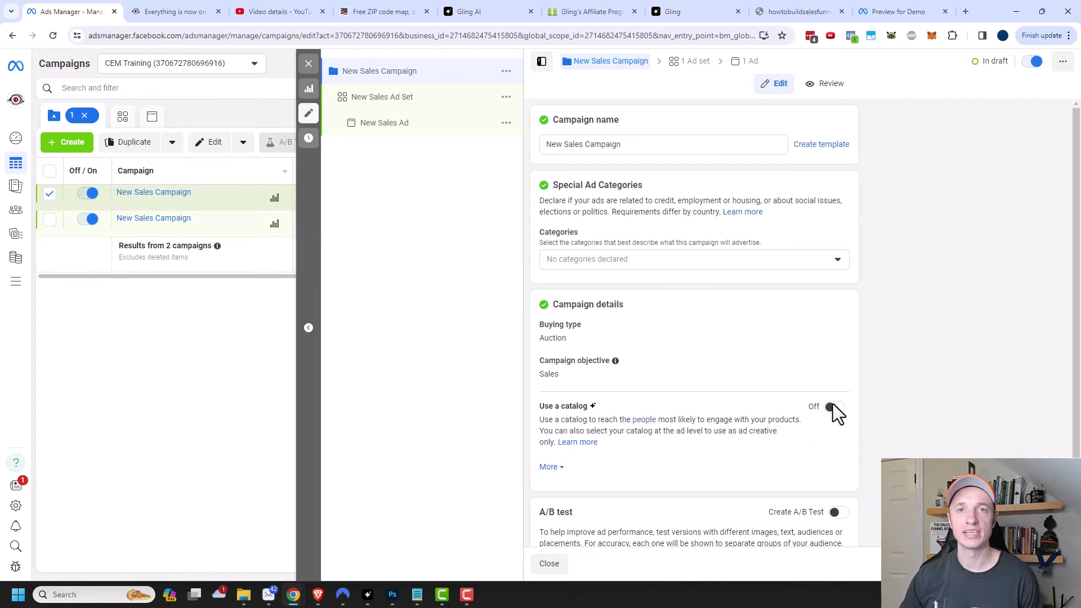
# Set the New Sales Ad's creative source to Manual upload and format to Single image or video
pyautogui.click(387, 126)
pyautogui.scroll(-4, 619, 310)
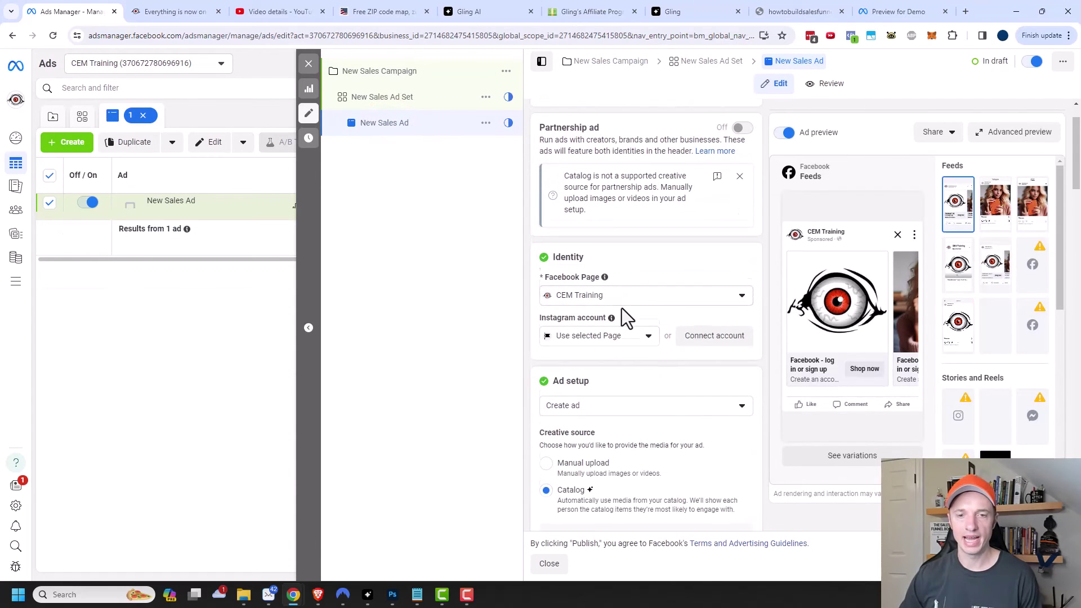
pyautogui.click(578, 247)
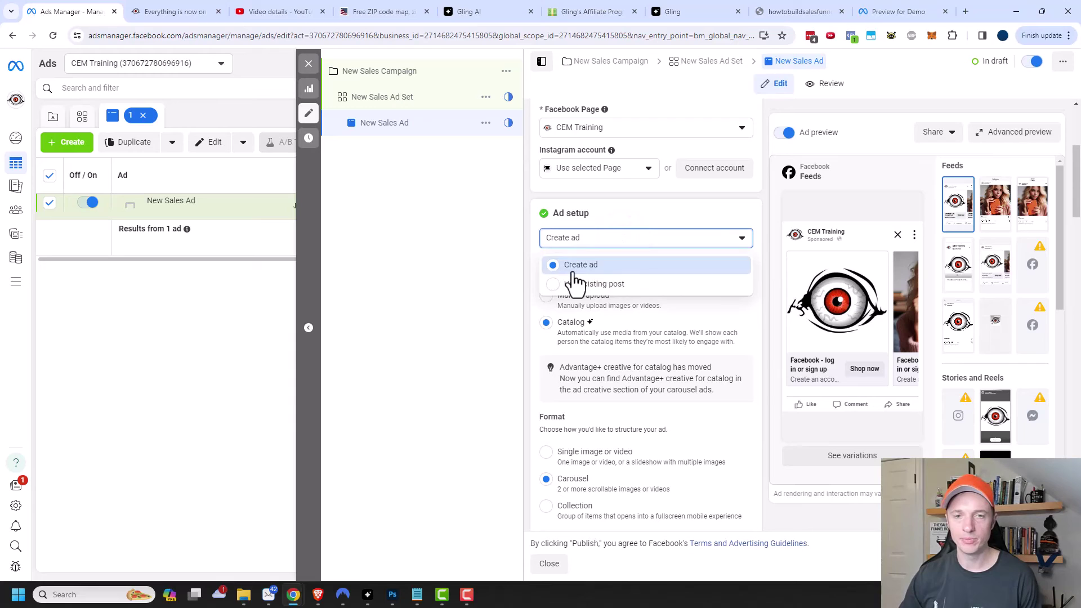
pyautogui.click(481, 258)
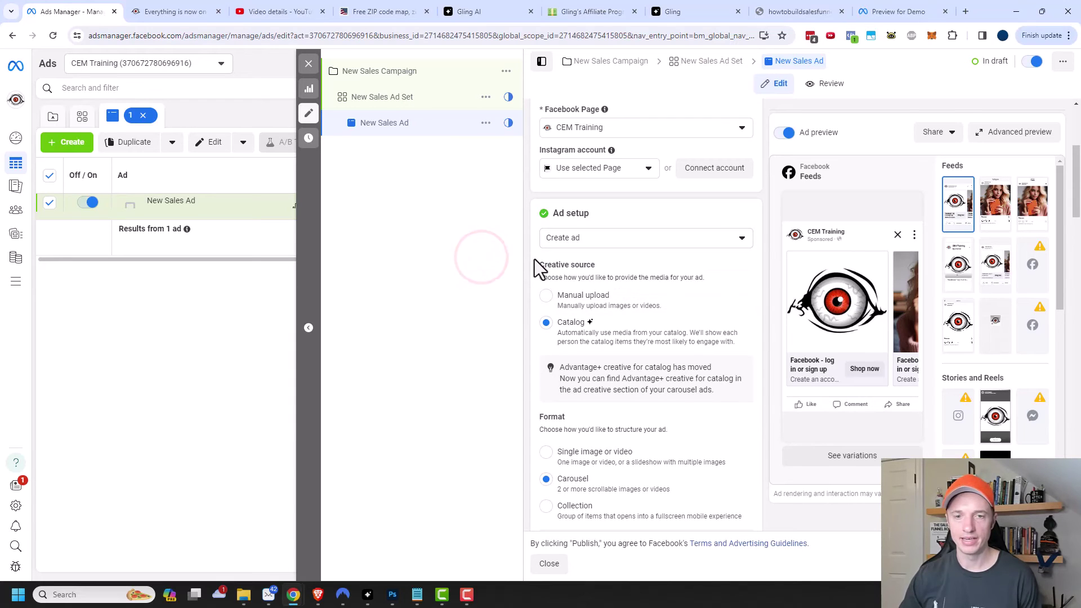
pyautogui.click(544, 296)
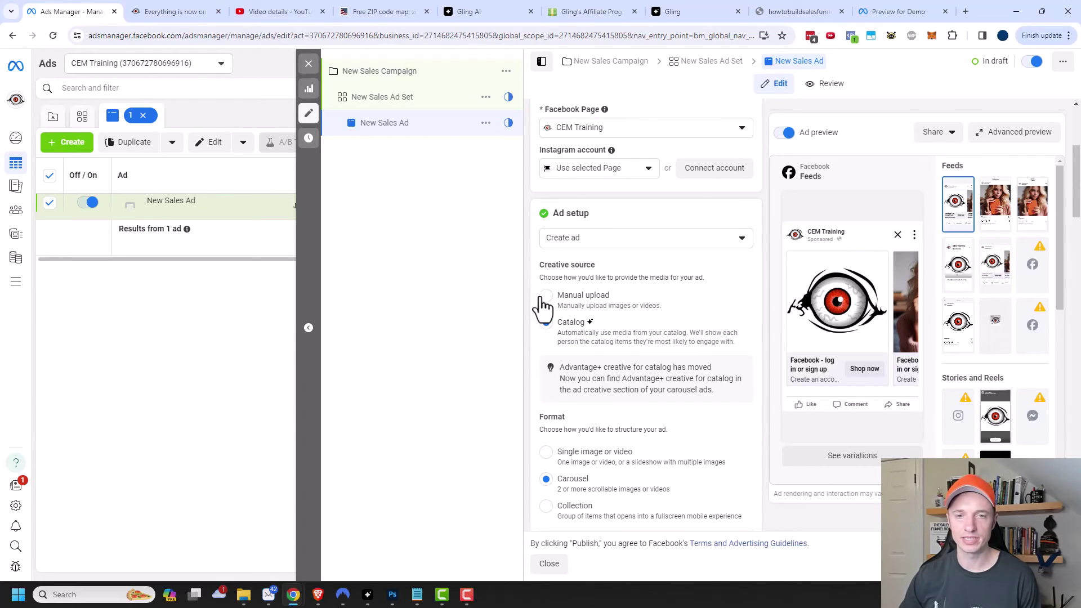
pyautogui.scroll(-1, 544, 298)
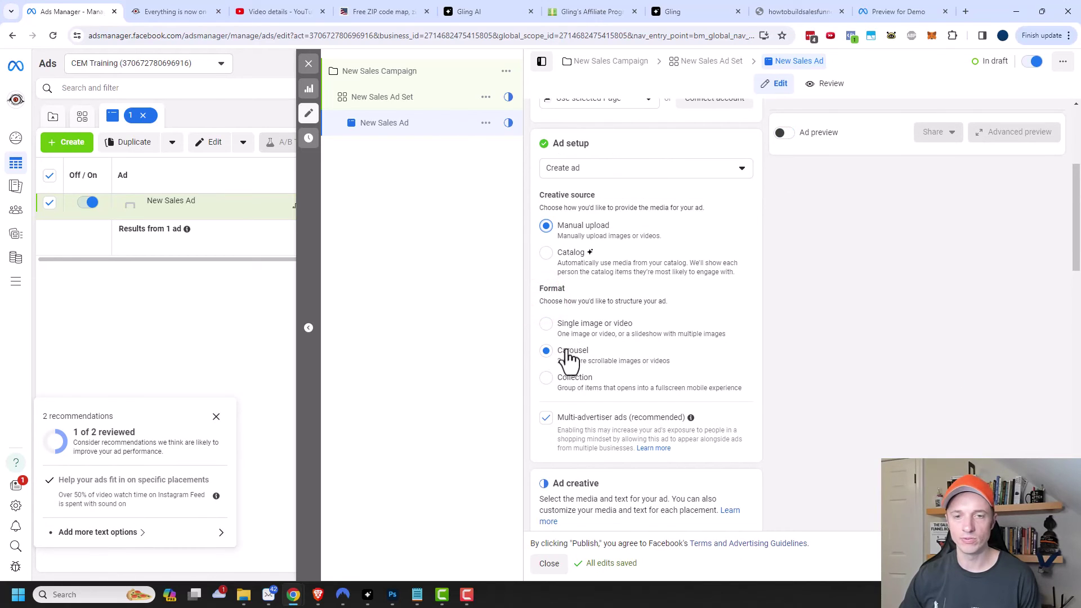
pyautogui.click(580, 323)
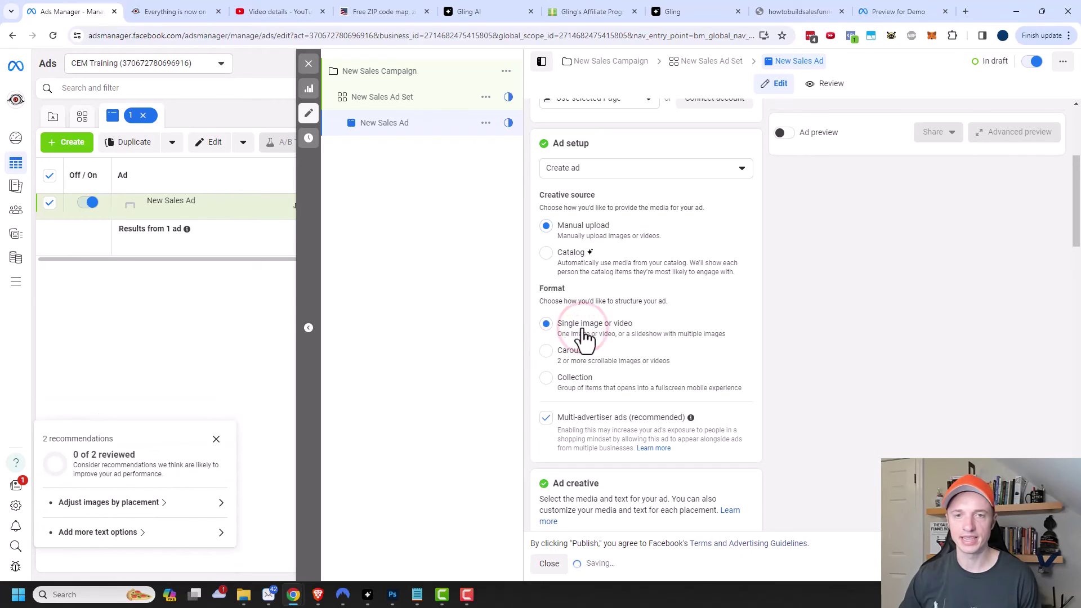
pyautogui.click(573, 168)
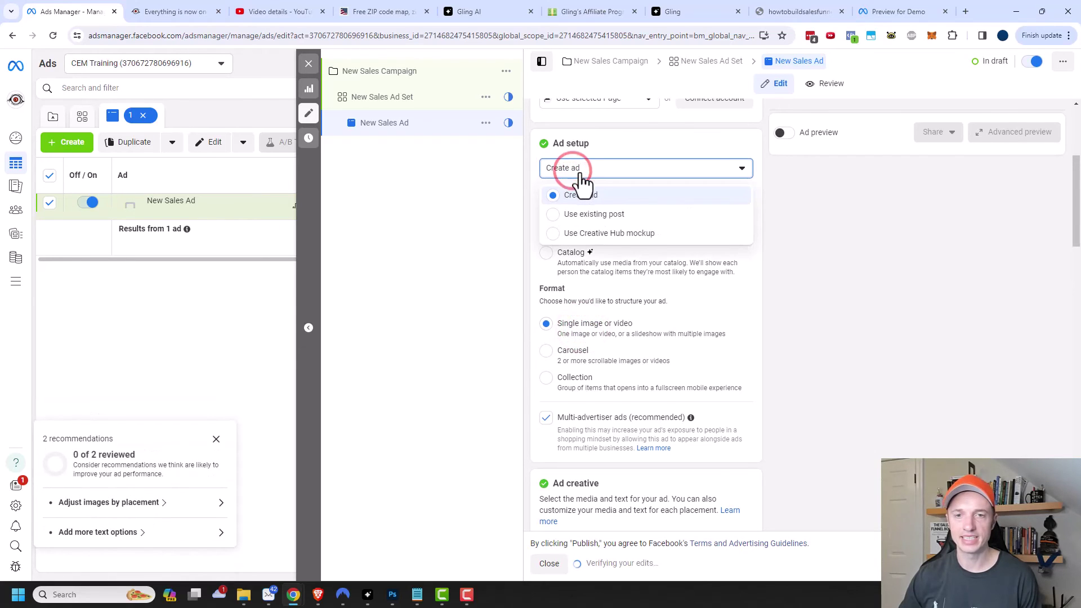
# Import the Demo Creative Hub mockup into the ad and review its 21 placements
pyautogui.click(603, 236)
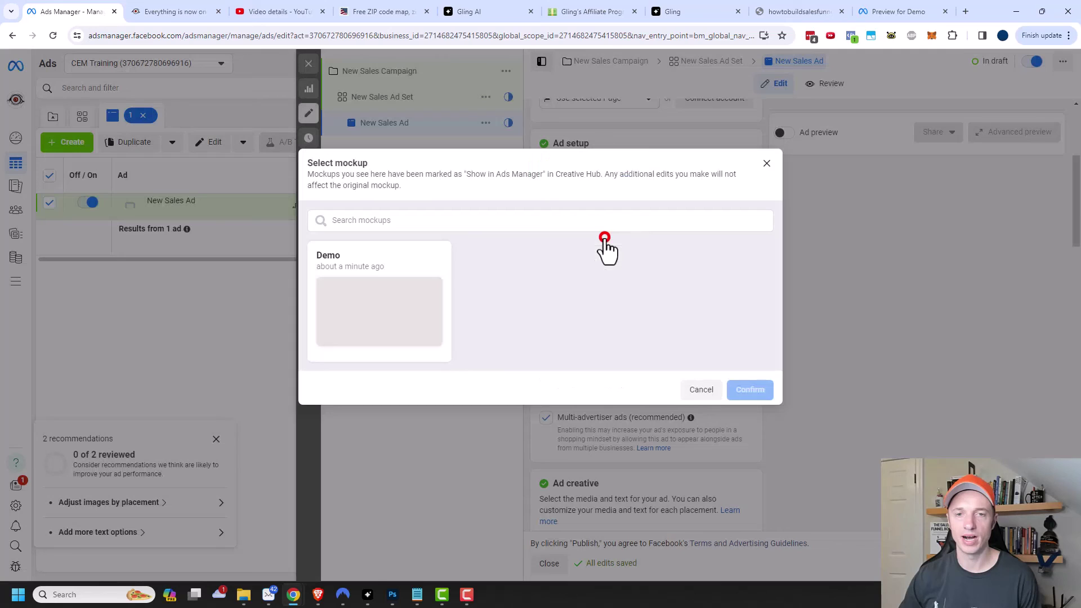
pyautogui.click(398, 259)
pyautogui.click(750, 392)
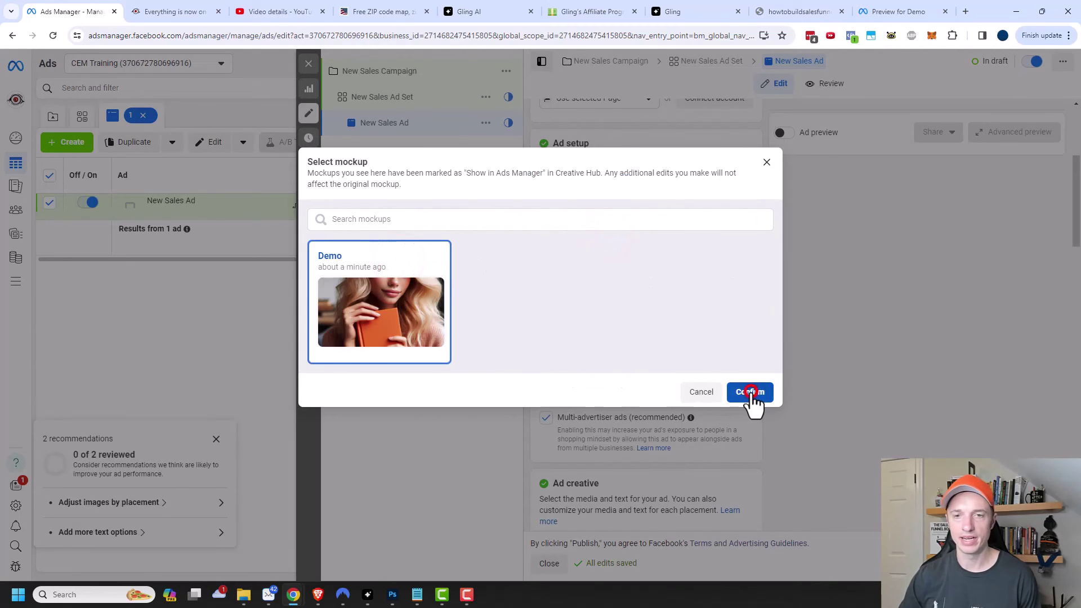
pyautogui.scroll(-7, 744, 388)
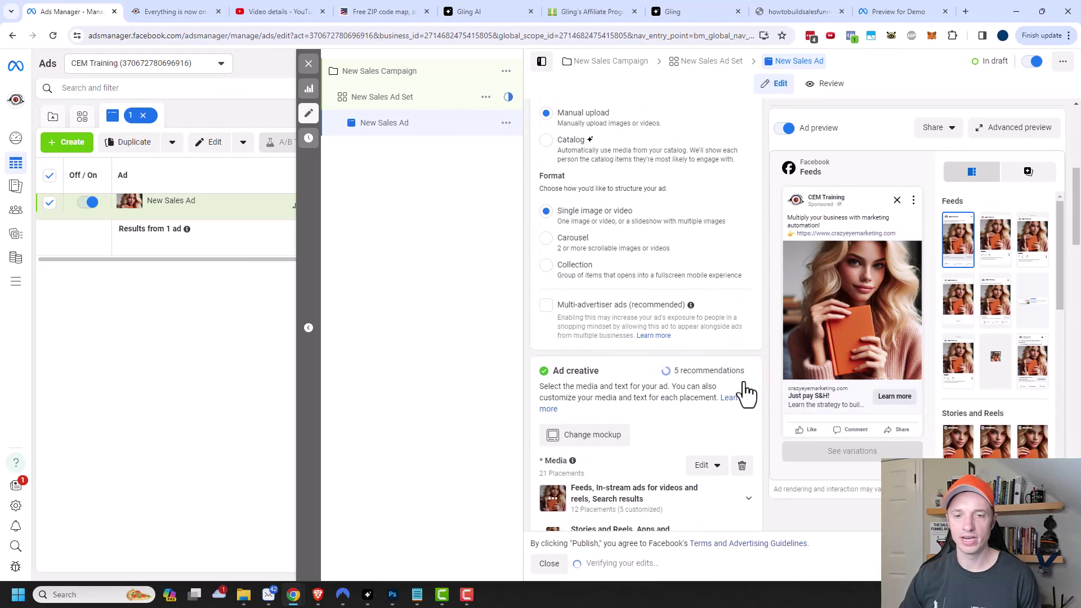
pyautogui.scroll(-1, 745, 403)
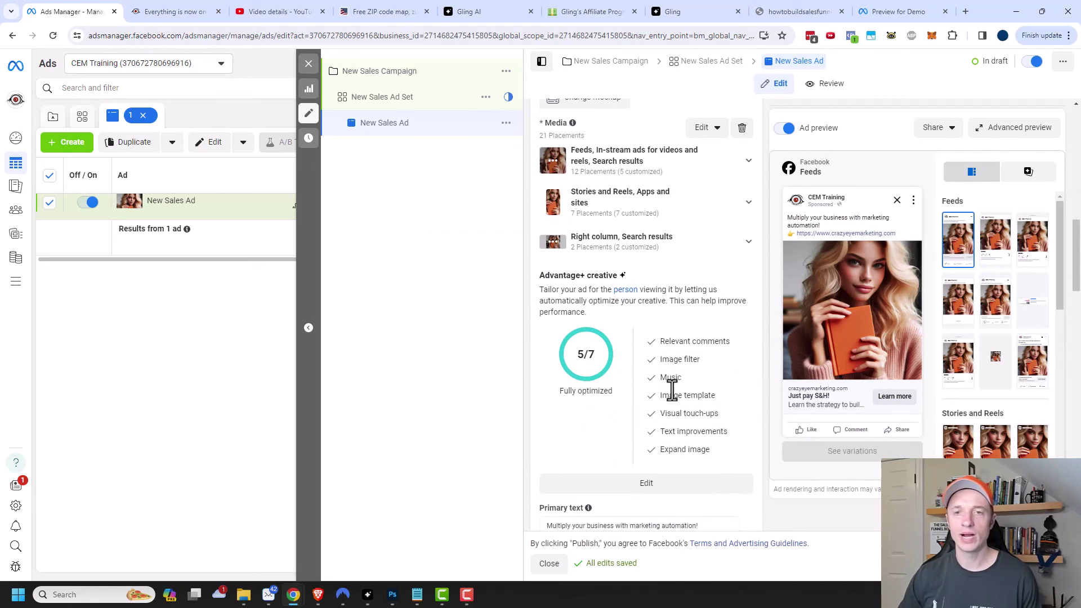
pyautogui.scroll(1, 670, 388)
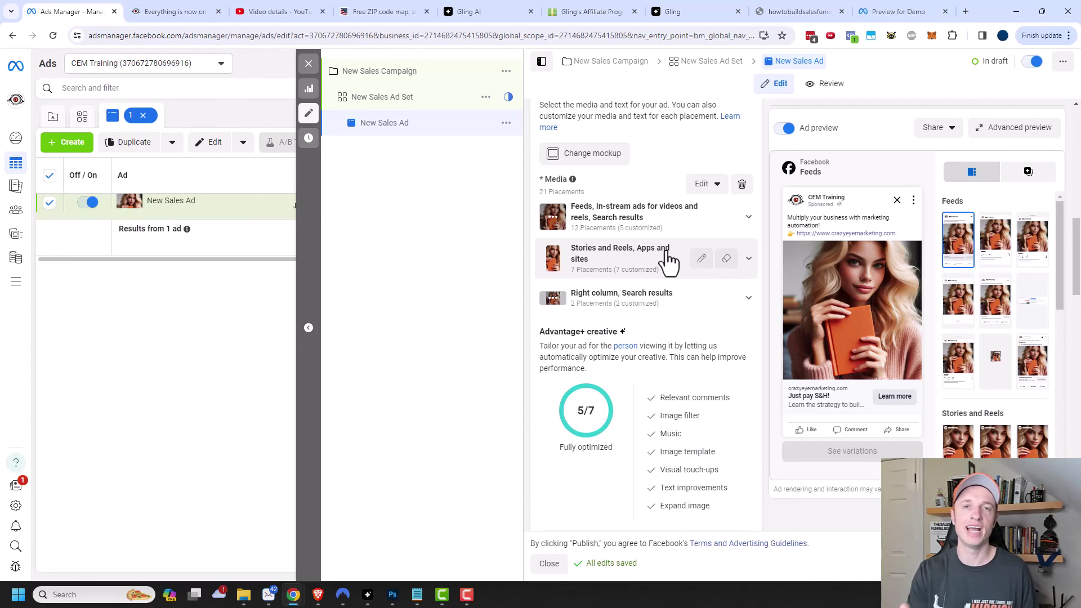
pyautogui.scroll(-7, 670, 260)
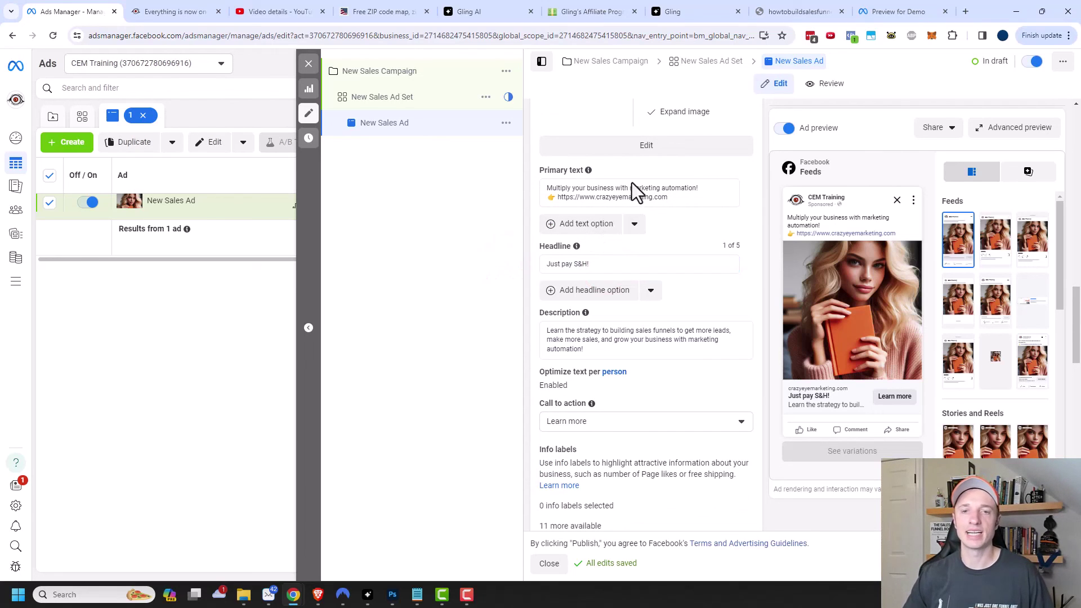
pyautogui.click(607, 266)
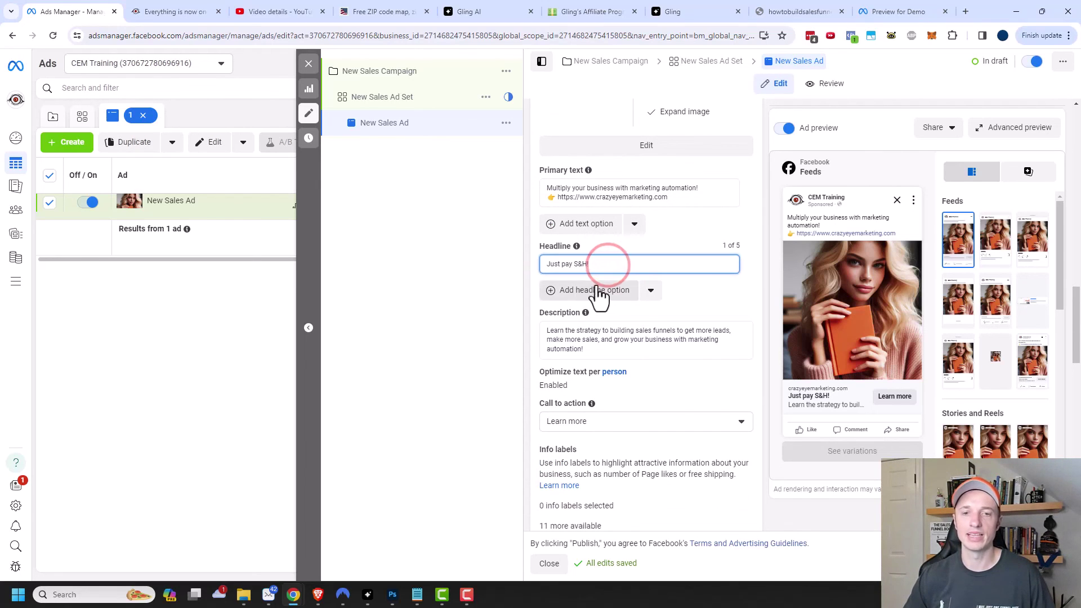
pyautogui.scroll(-5, 619, 267)
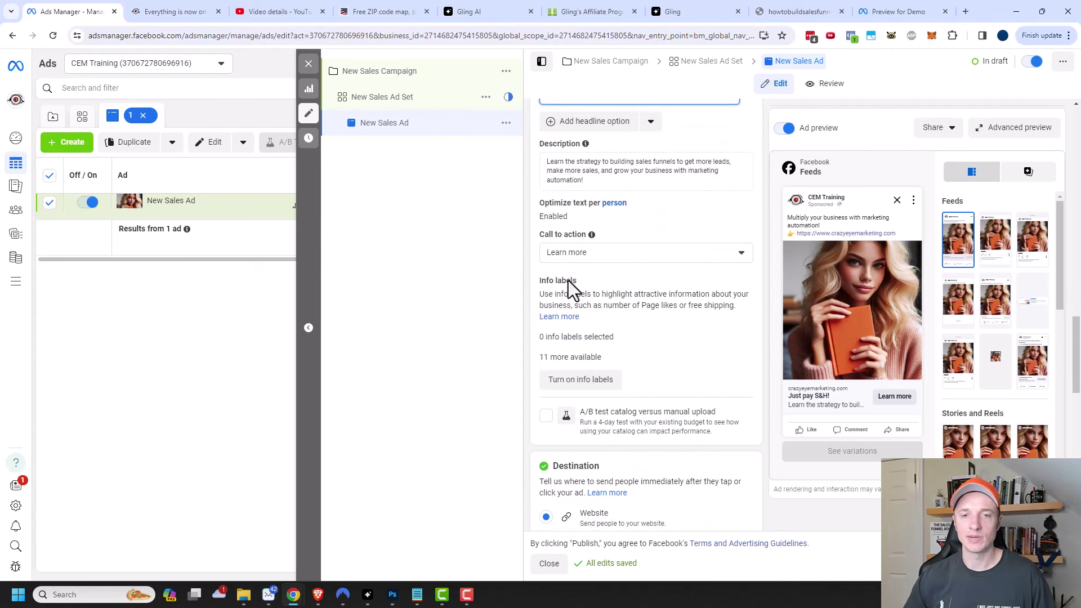
pyautogui.scroll(-1, 604, 251)
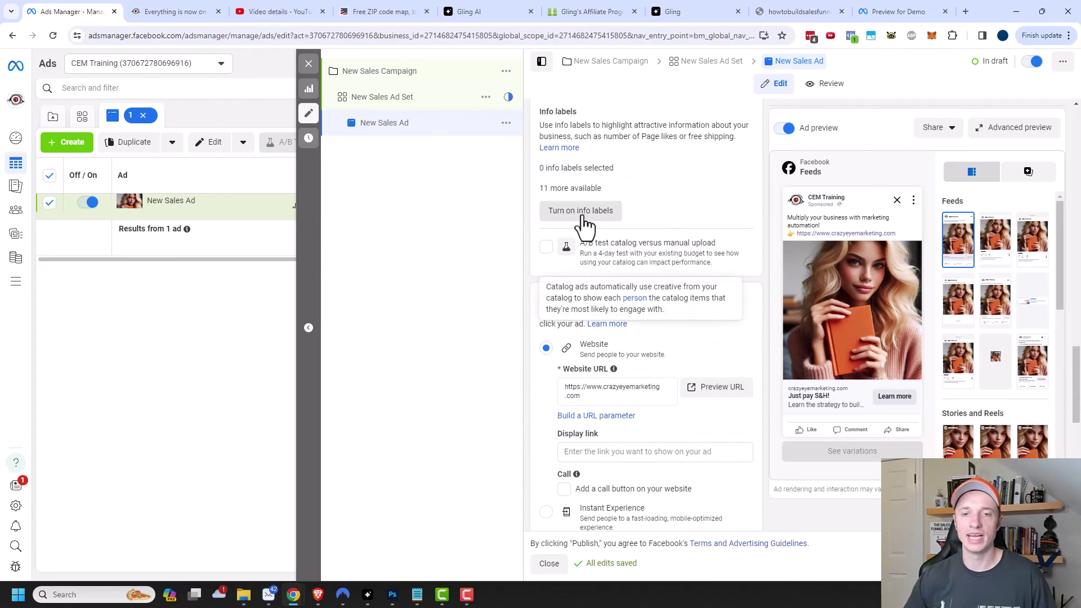